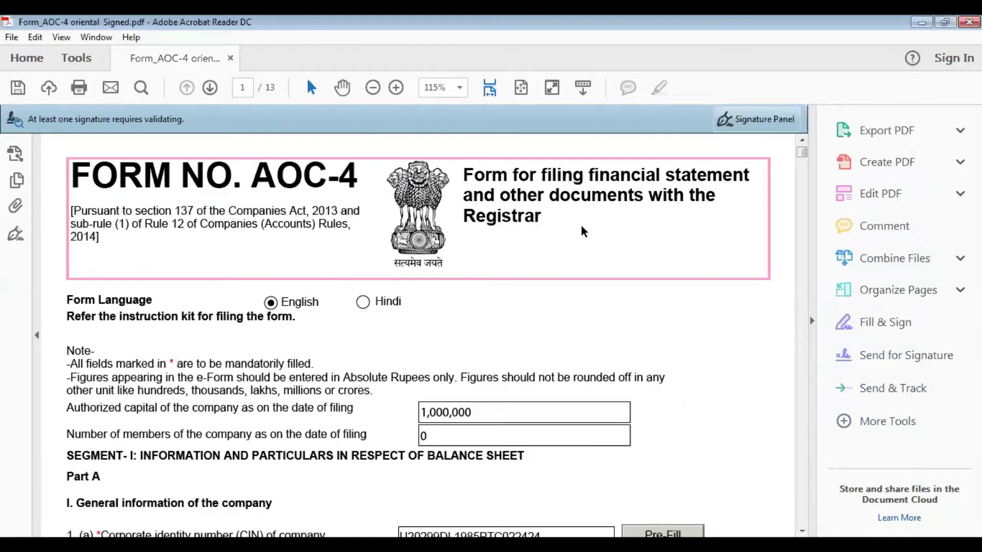
Step: Review the company's general information in Form AOC-4, from authorized capital through financial year, board meeting date and nature of financial statements
scroll(596, 276, down, 1)
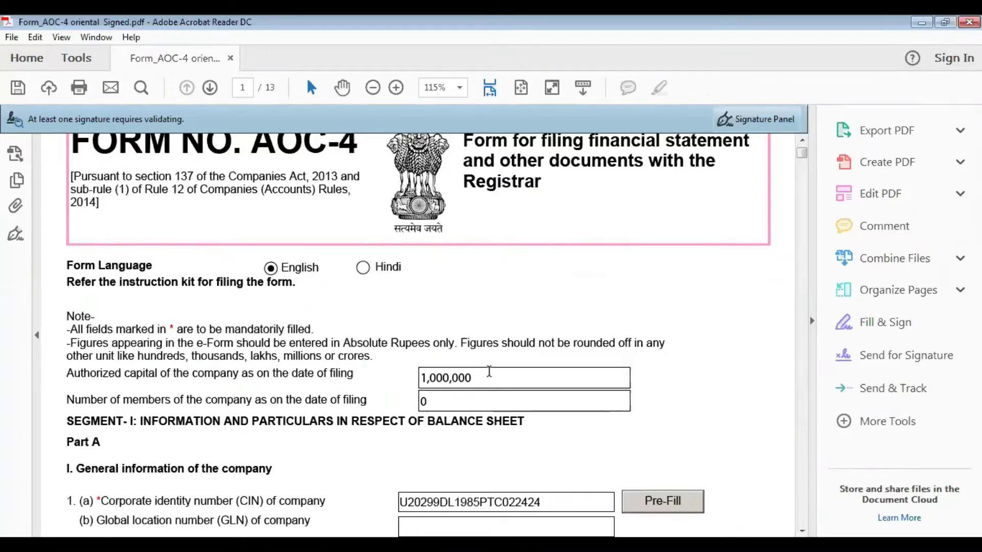
scroll(489, 371, down, 1)
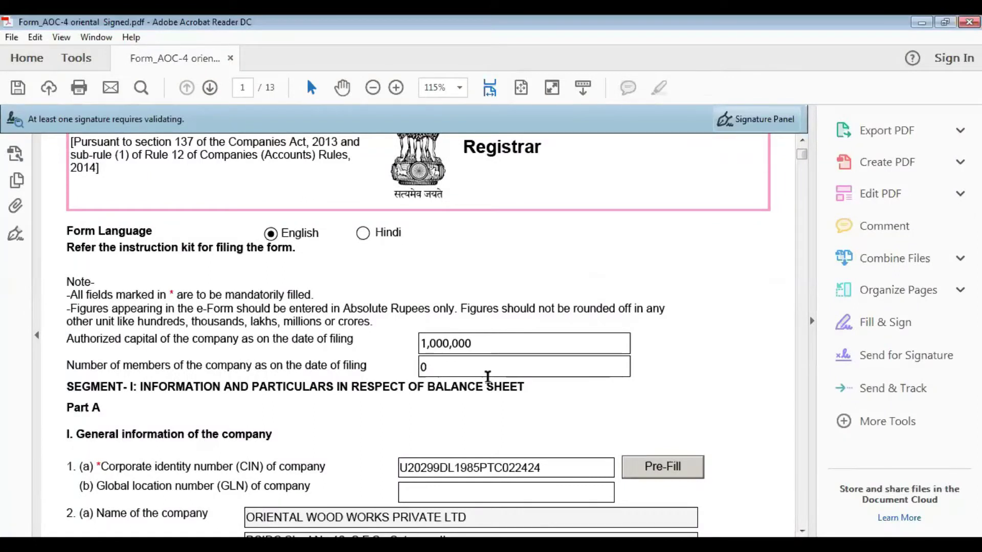
scroll(489, 369, down, 1)
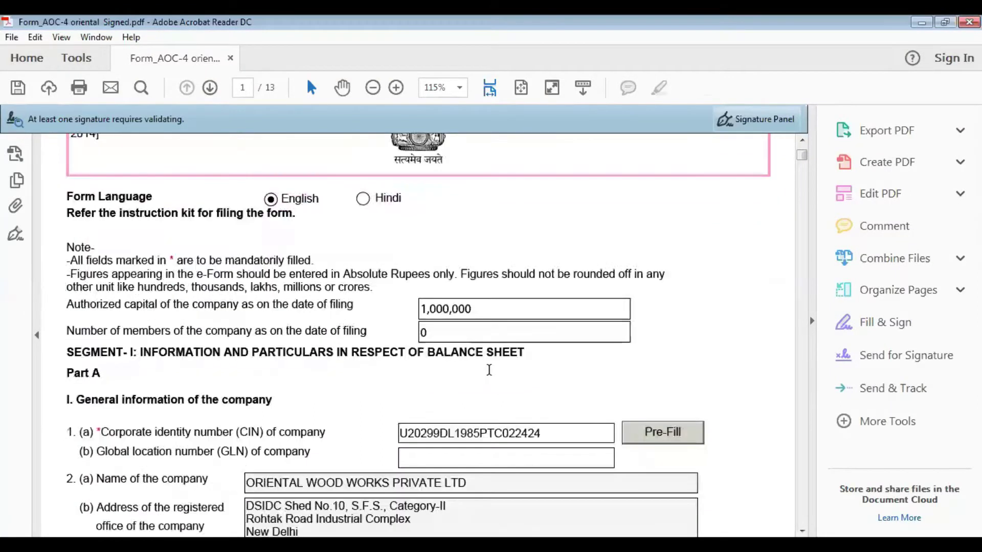
scroll(489, 370, down, 2)
scroll(488, 369, down, 1)
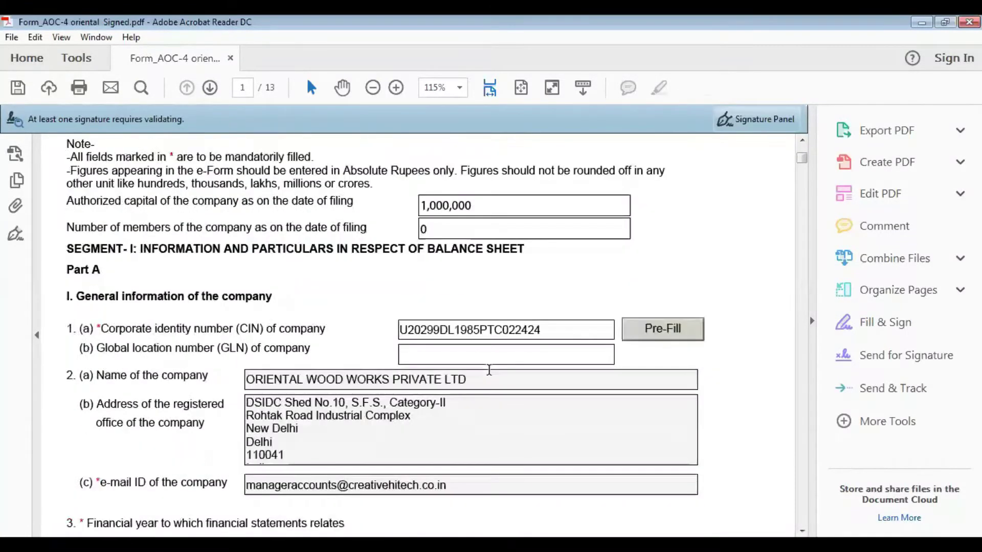
scroll(489, 369, down, 4)
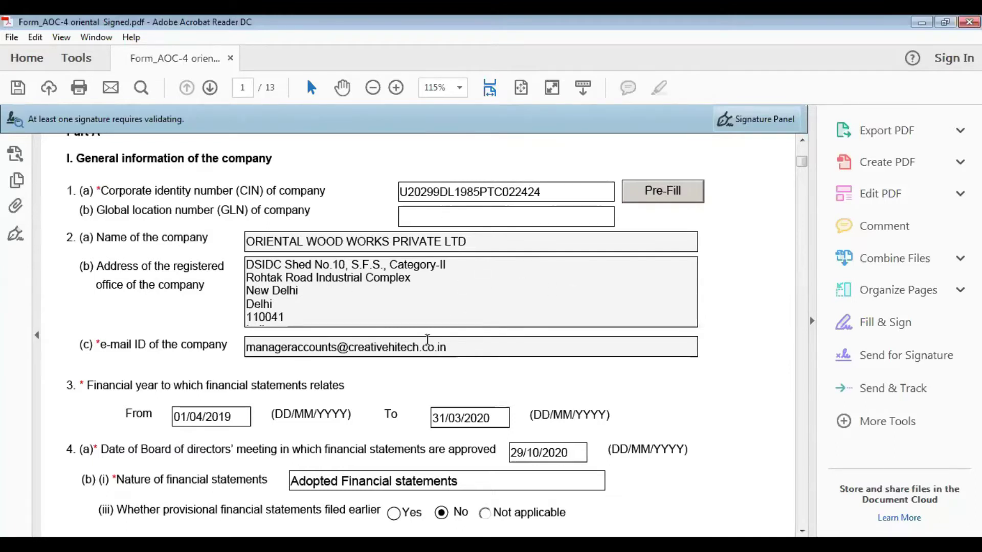
scroll(459, 337, down, 1)
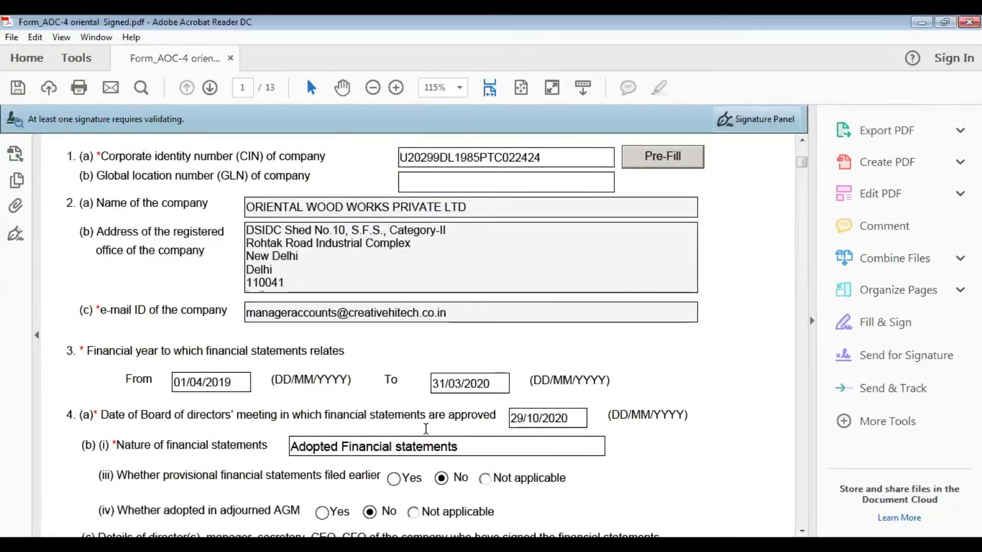
scroll(426, 429, down, 1)
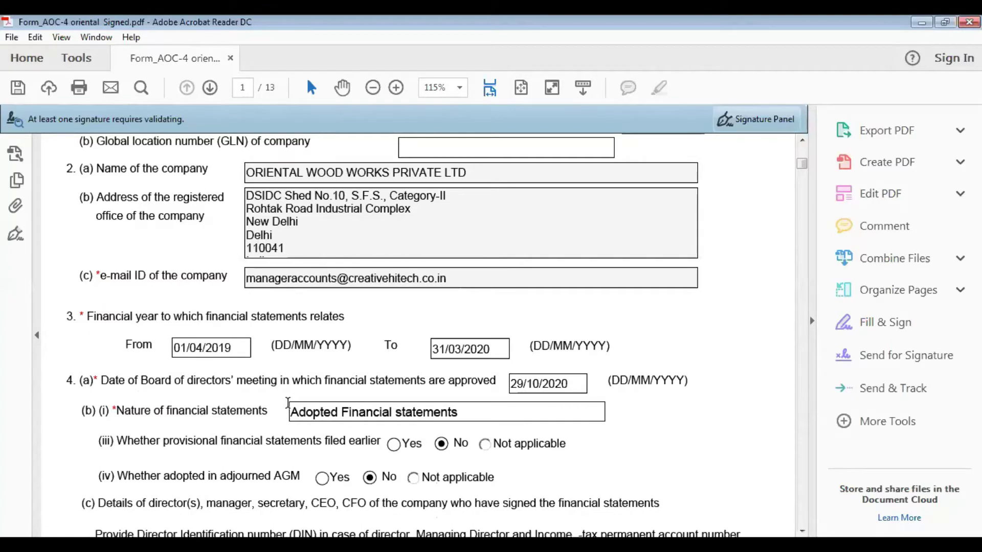
scroll(289, 403, down, 1)
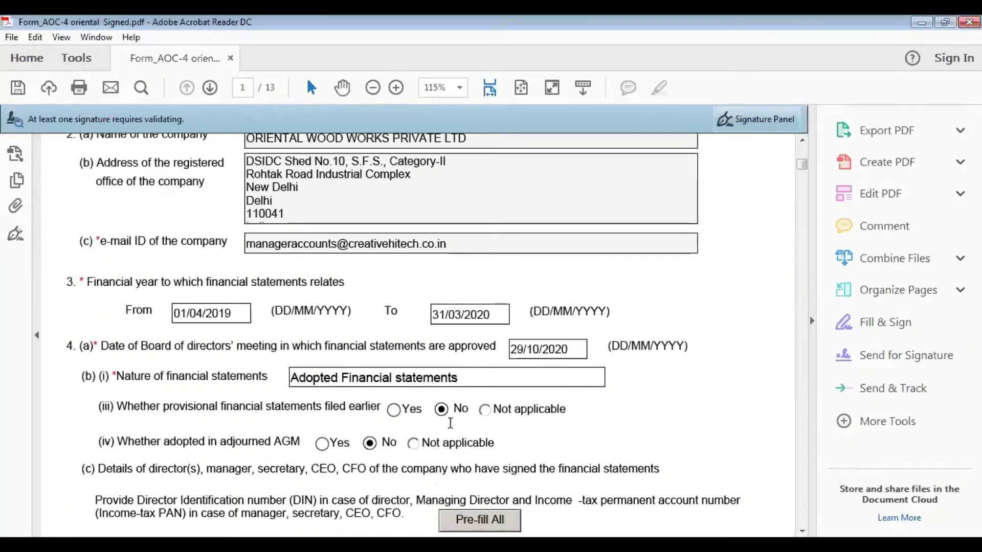
scroll(453, 428, down, 3)
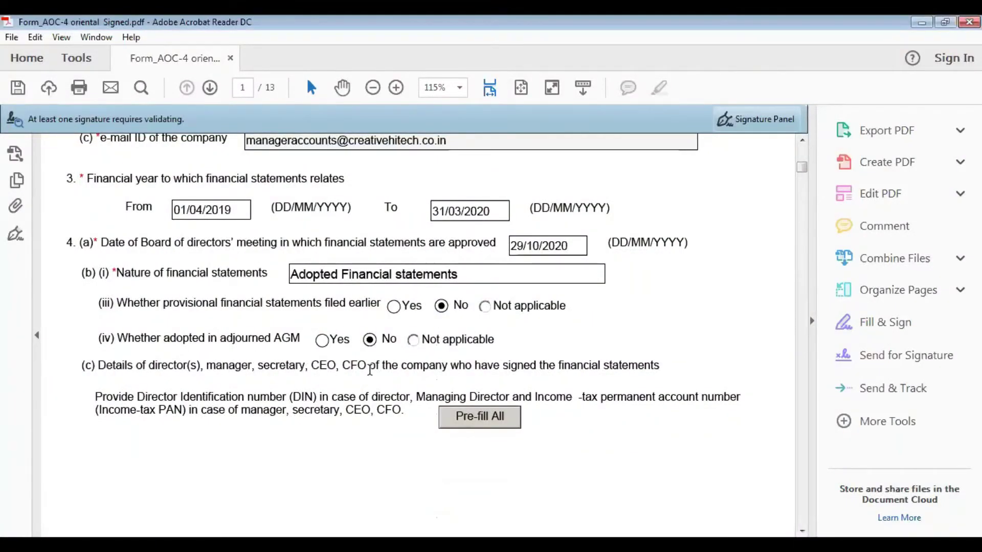
Step: Examine the details of the directors who signed the financial statements and the Boards' report
scroll(370, 370, down, 6)
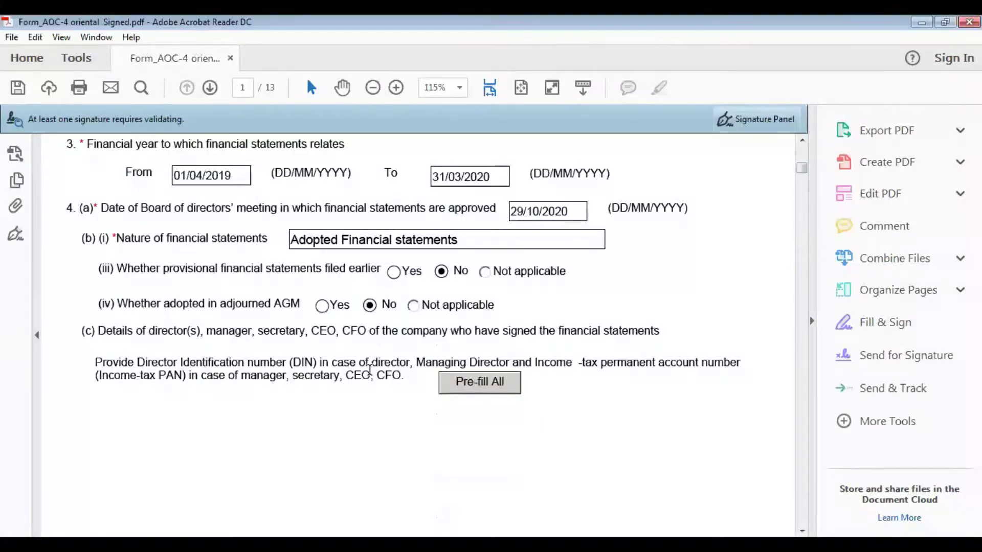
scroll(369, 372, down, 2)
scroll(369, 372, up, 4)
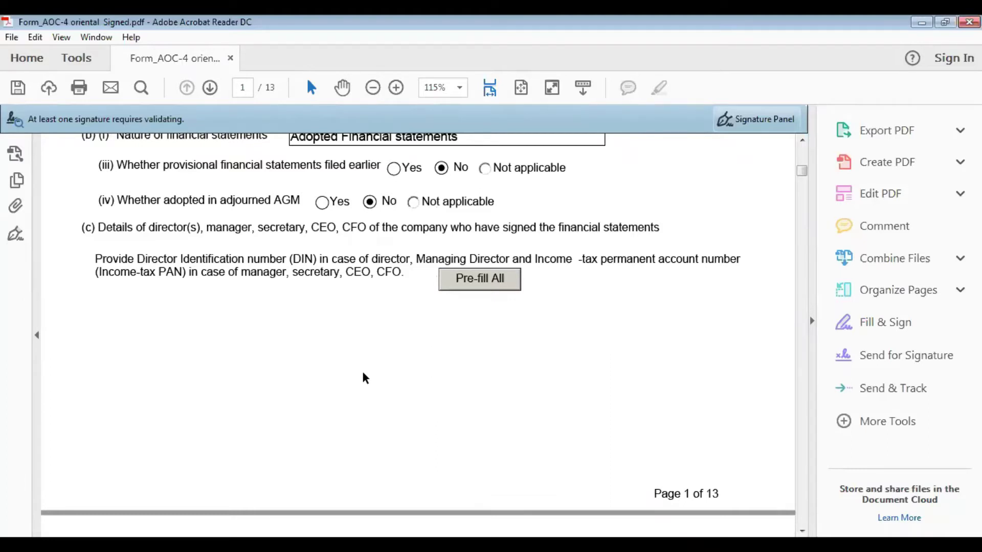
scroll(364, 377, down, 6)
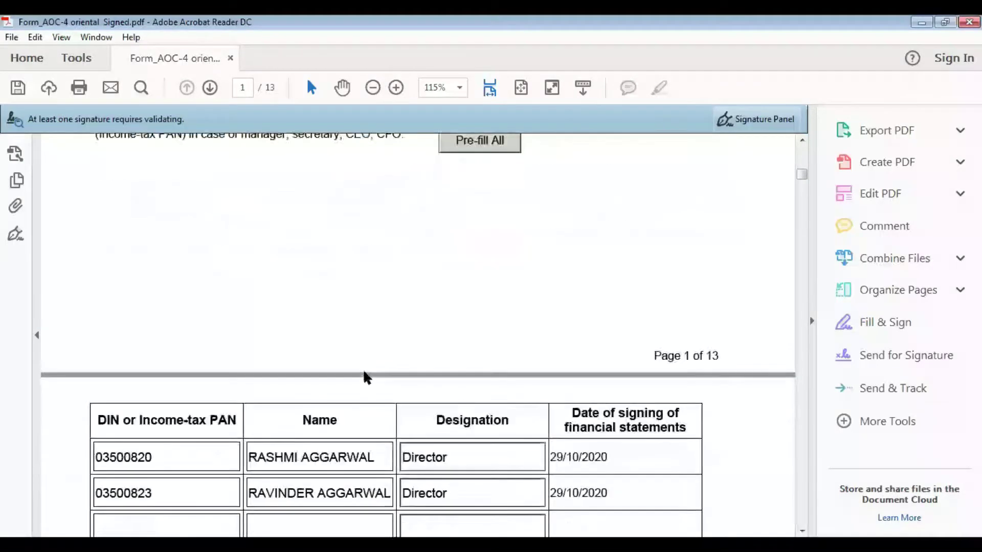
scroll(428, 431, down, 4)
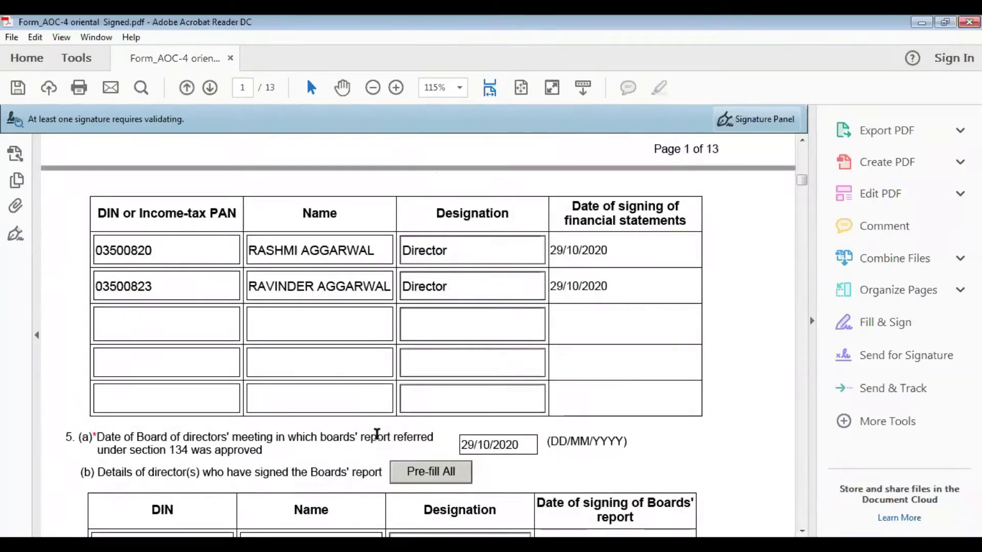
scroll(379, 429, down, 3)
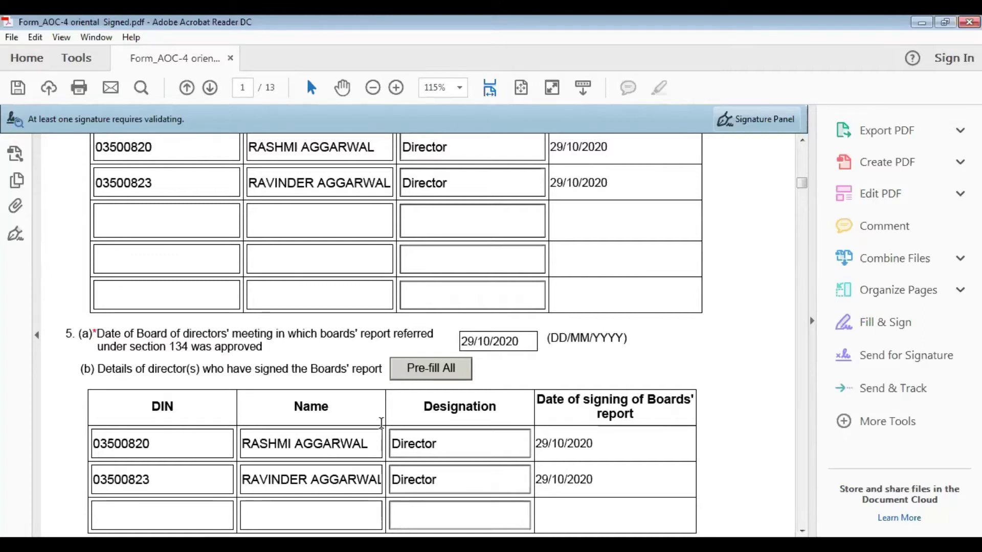
scroll(380, 423, down, 2)
Step: Check the auditors' report signing date, the annual general meeting entries and the holding and subsidiary company sections
scroll(381, 424, down, 5)
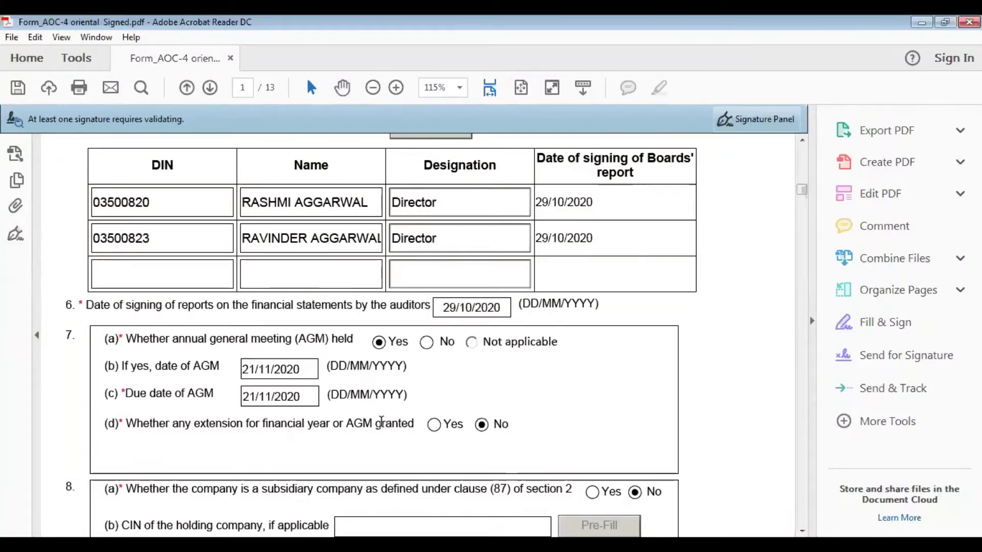
scroll(381, 423, down, 3)
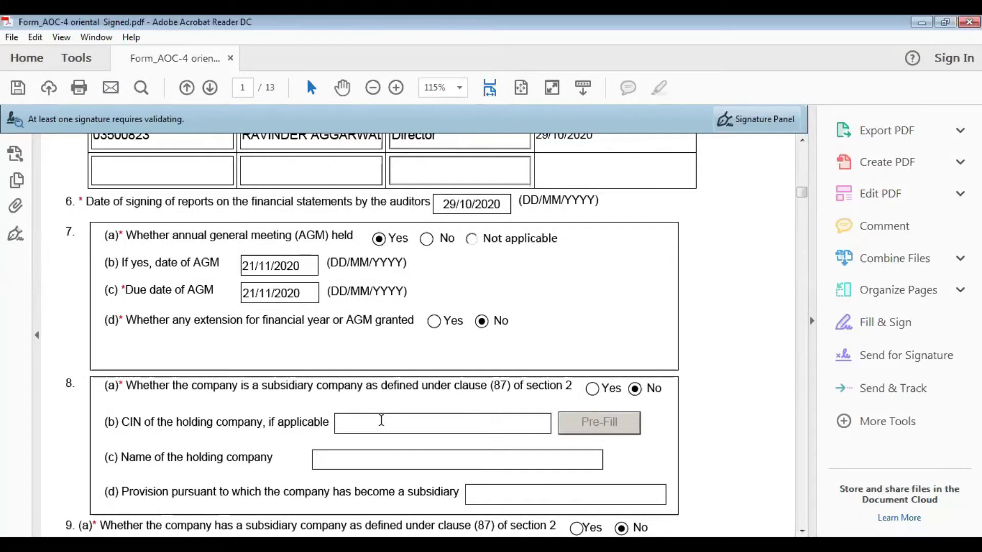
scroll(381, 420, down, 4)
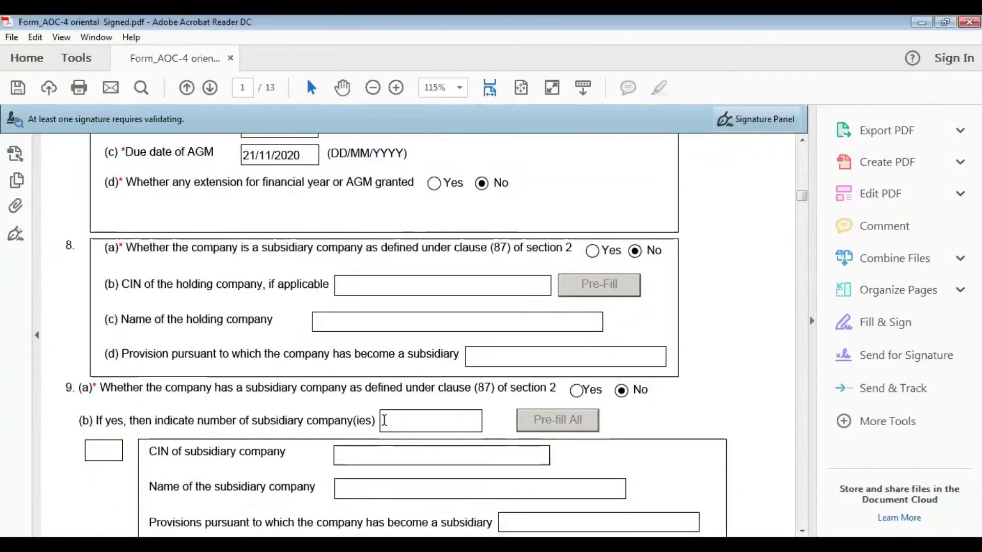
scroll(384, 420, down, 6)
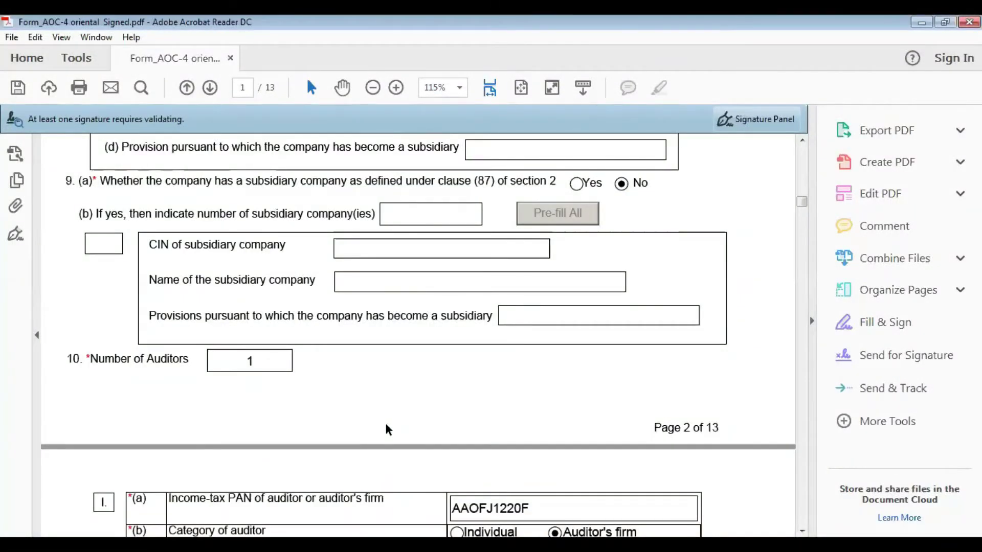
Step: Read the auditor's details and the answers on Schedule III, type of industry, consolidated statements and electronic books of account
scroll(384, 421, down, 3)
scroll(367, 376, down, 1)
scroll(370, 375, down, 6)
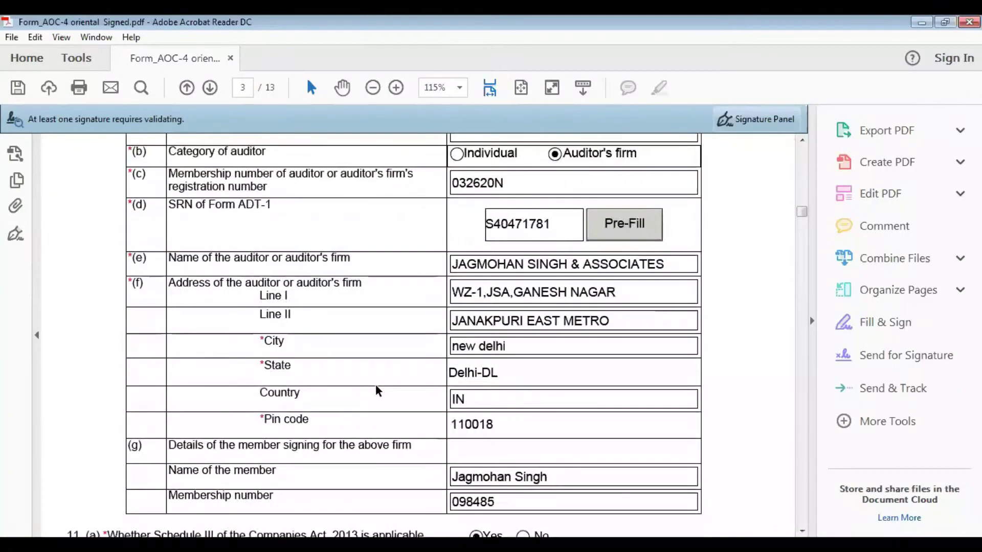
scroll(377, 388, down, 1)
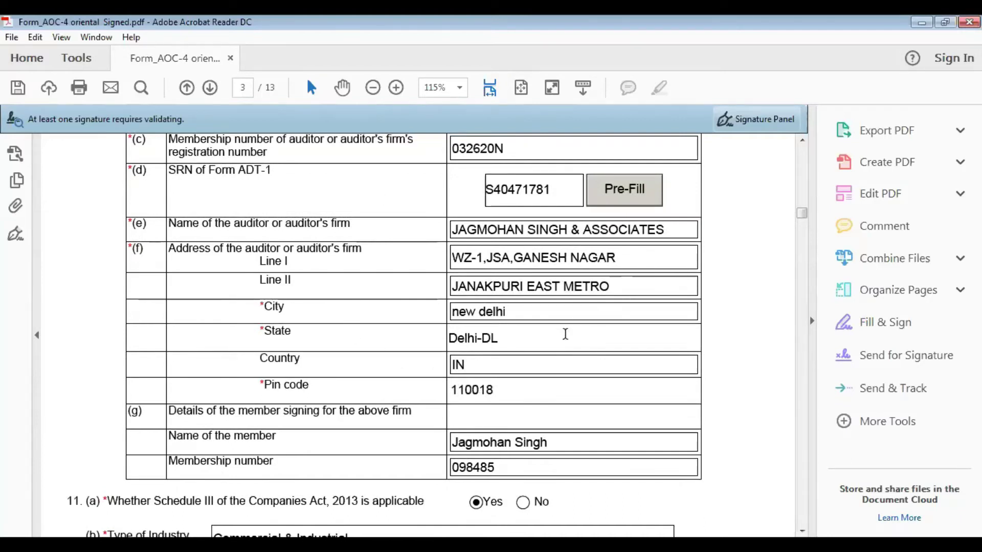
scroll(610, 402, down, 4)
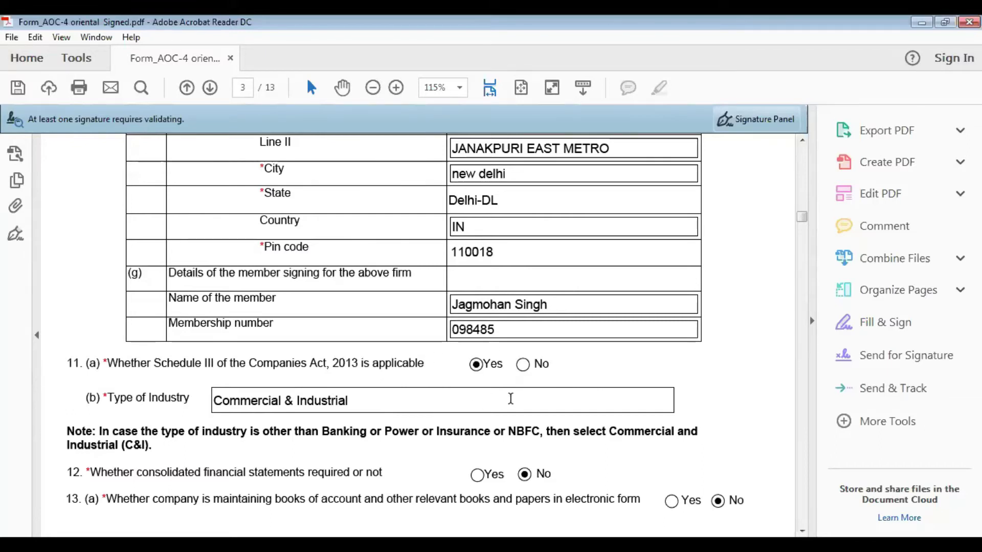
scroll(466, 404, down, 1)
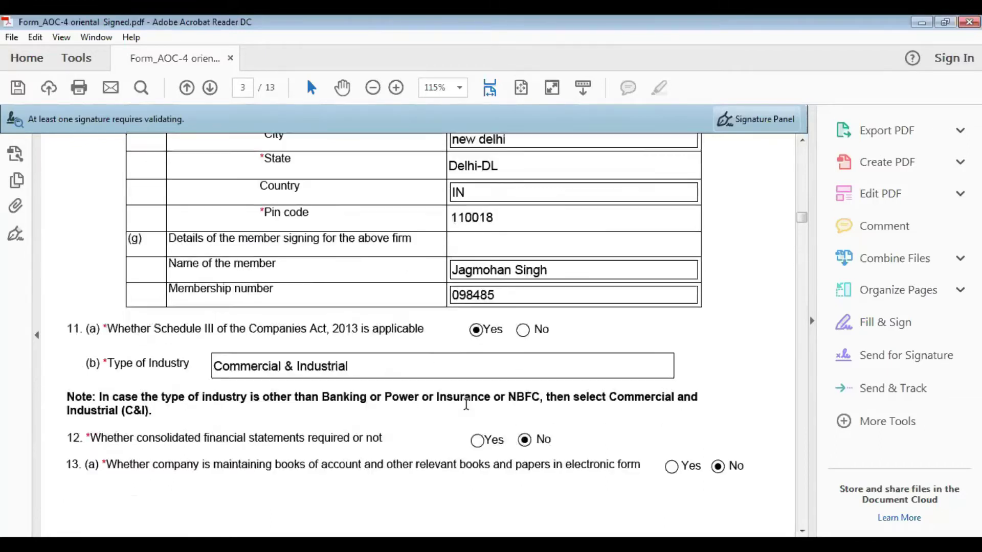
scroll(466, 404, down, 2)
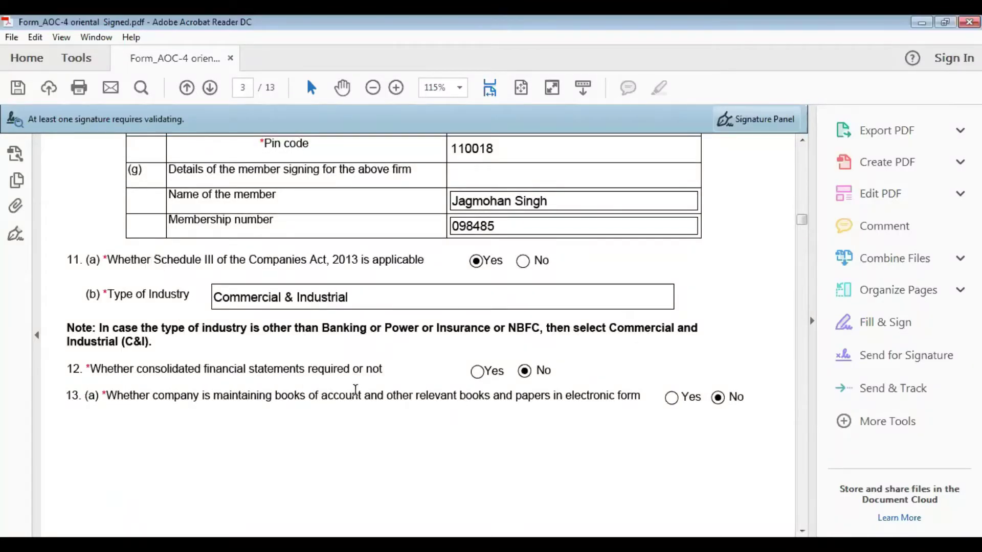
scroll(356, 393, down, 1)
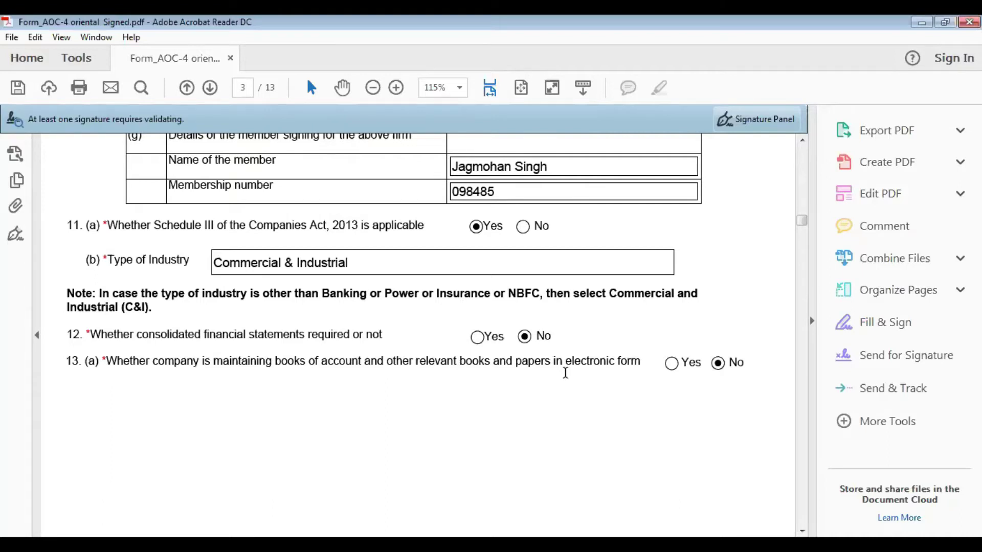
scroll(561, 373, down, 5)
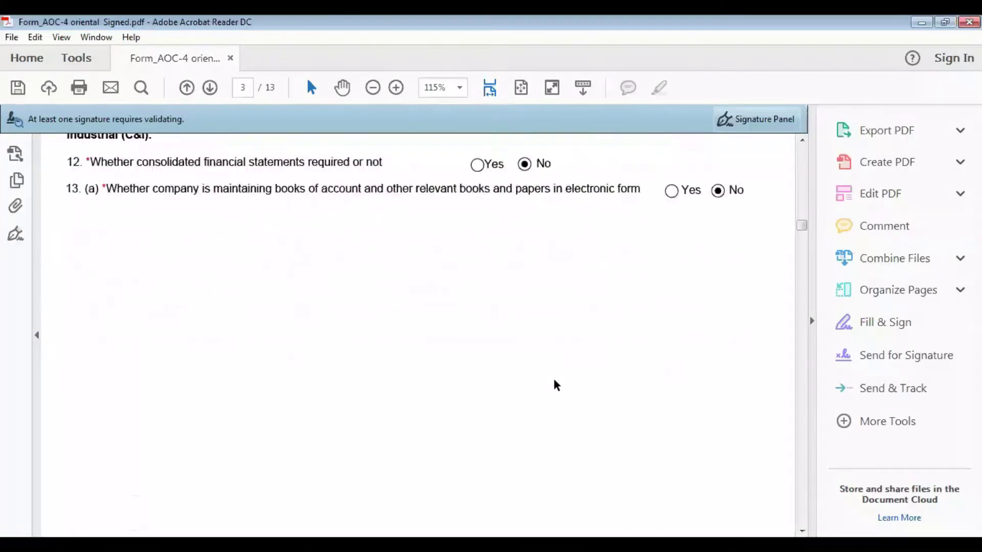
Step: Examine the Part-B balance sheet, comparing equity, liabilities and assets for the current and previous reporting periods
scroll(560, 384, down, 6)
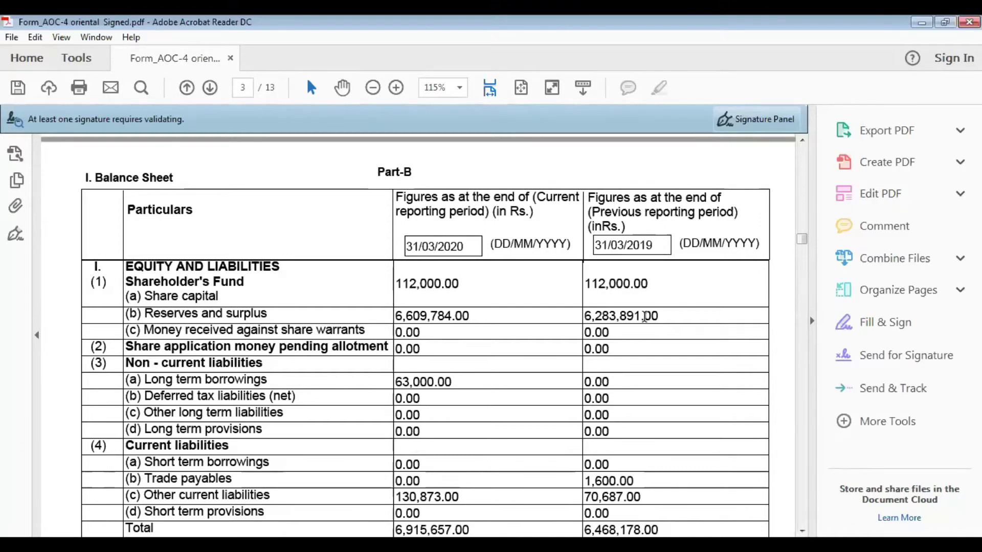
scroll(341, 374, down, 3)
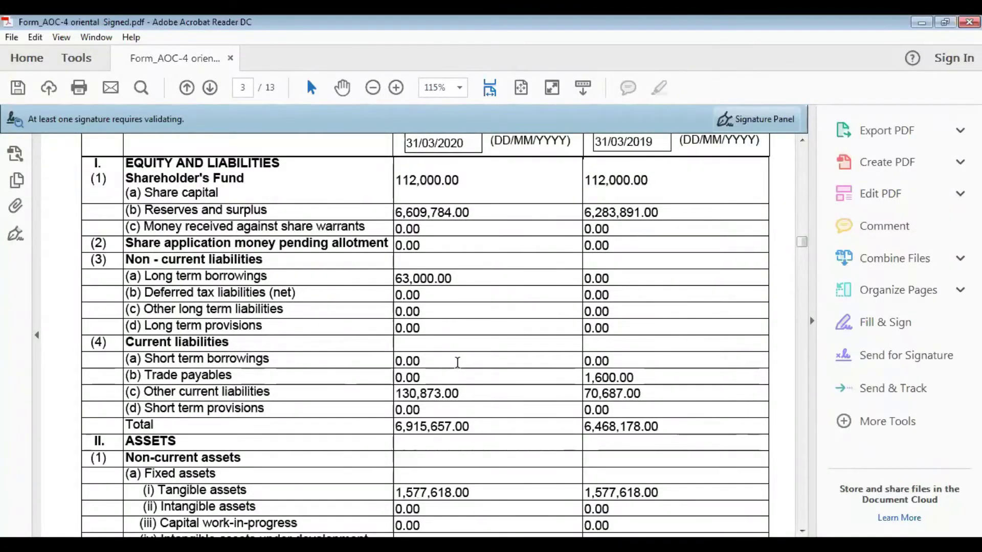
scroll(458, 363, down, 5)
scroll(461, 356, down, 4)
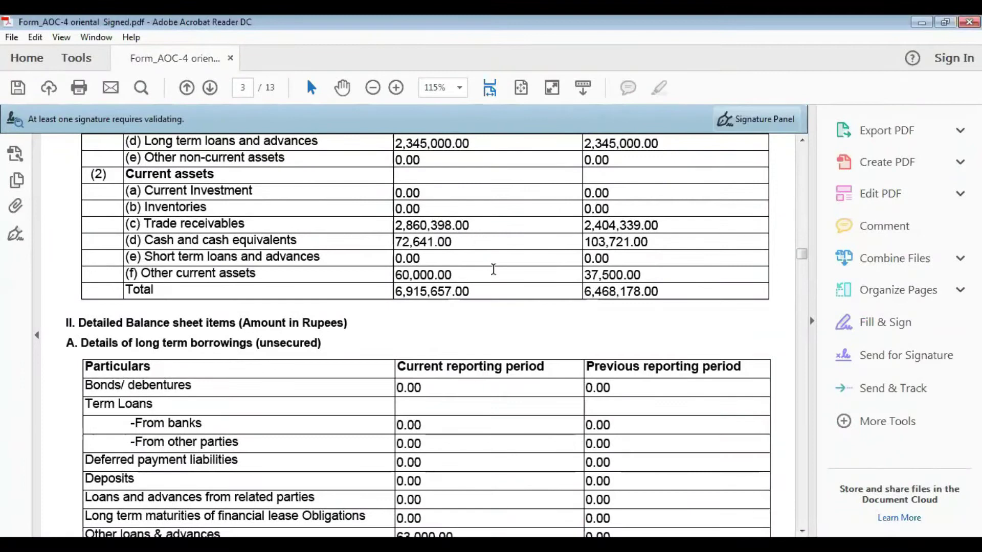
scroll(494, 270, up, 7)
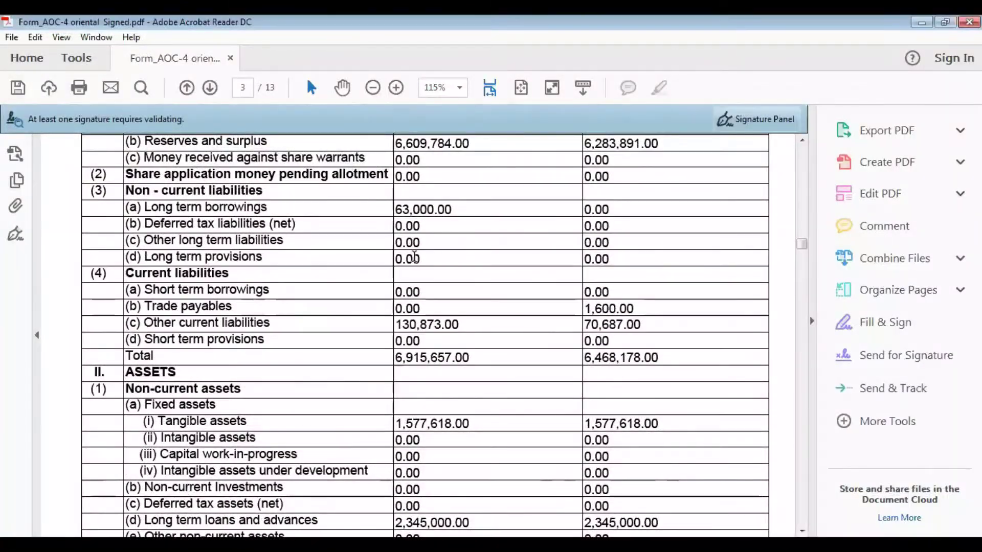
scroll(414, 257, down, 7)
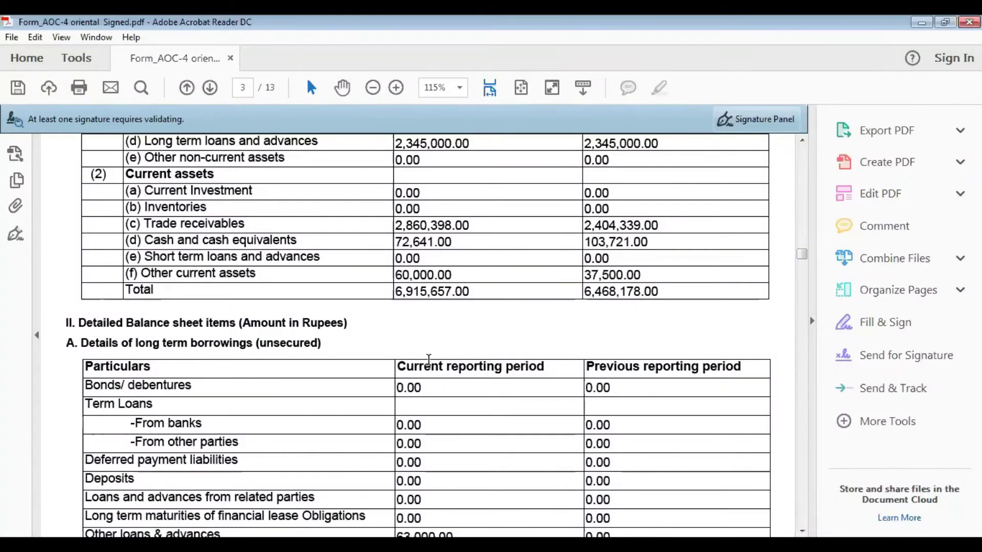
Step: Review the detailed balance sheet items covering borrowings, long term loans and advances, and trade receivables, up to the financial parameters section
scroll(428, 360, down, 8)
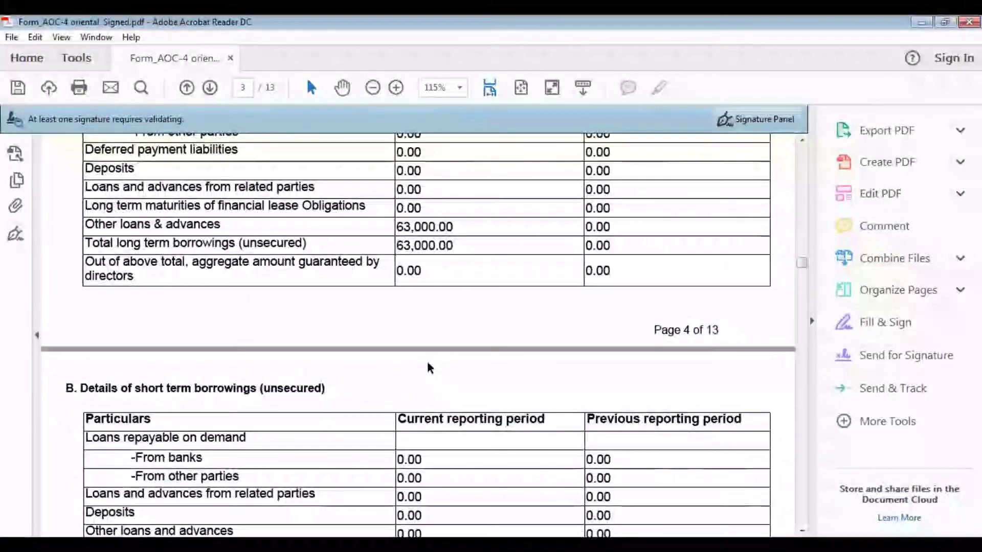
scroll(427, 362, down, 3)
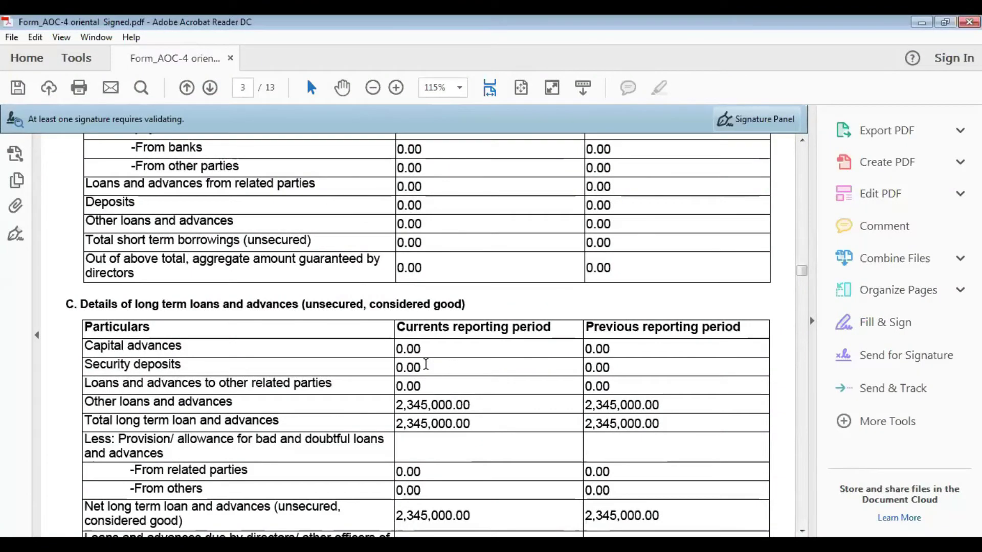
scroll(426, 364, down, 6)
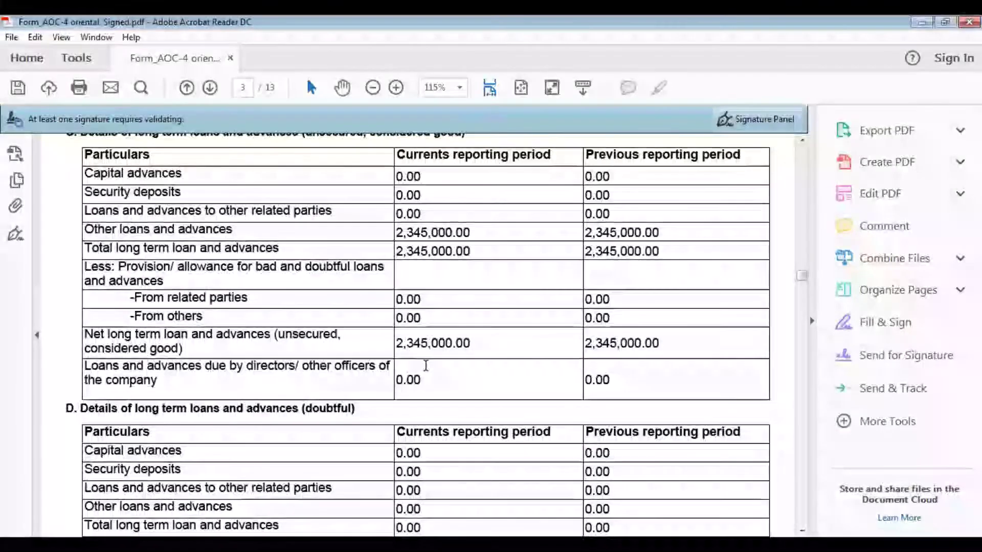
scroll(426, 366, down, 5)
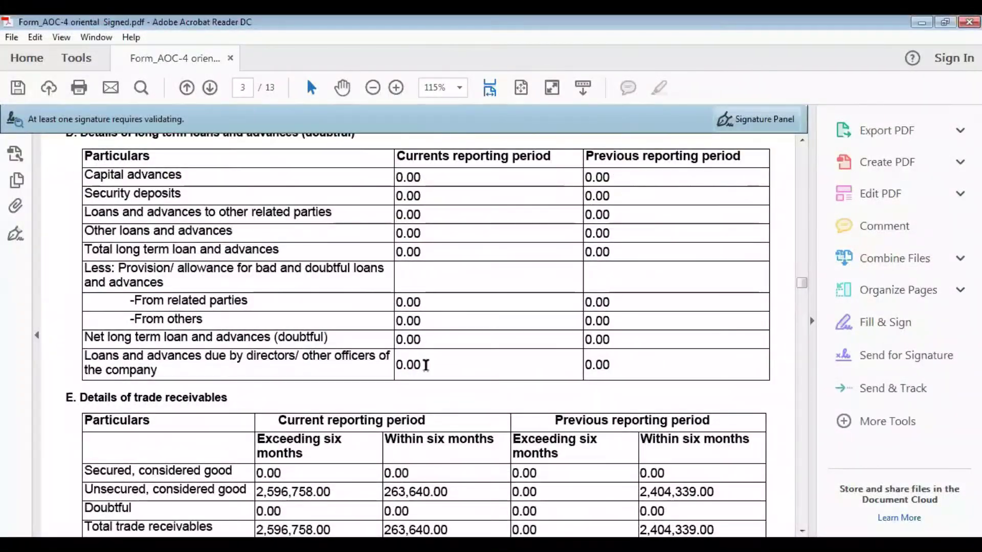
scroll(425, 365, down, 6)
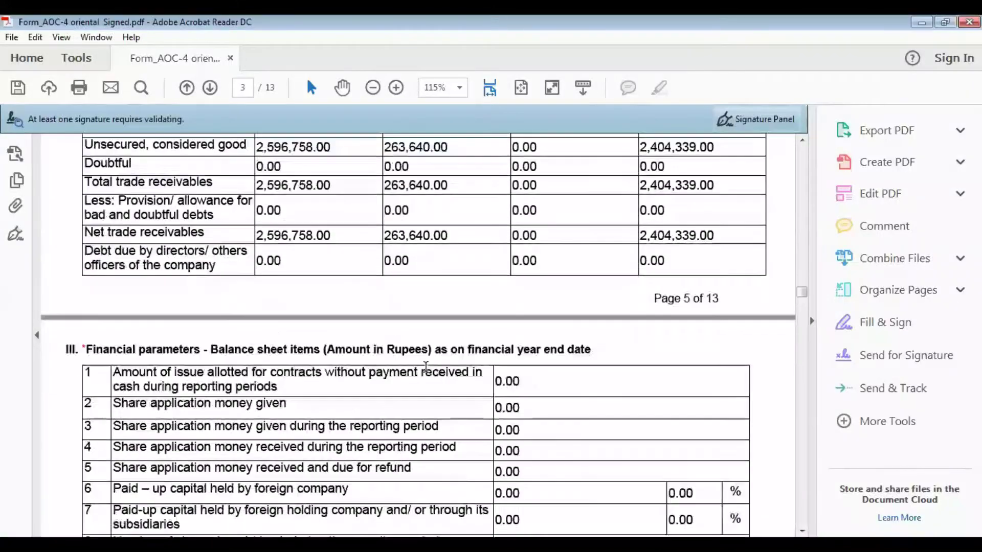
Step: Review the balance sheet financial parameters, the share capital raised during the reporting period, and the cost records and cost audit answer
scroll(426, 366, down, 6)
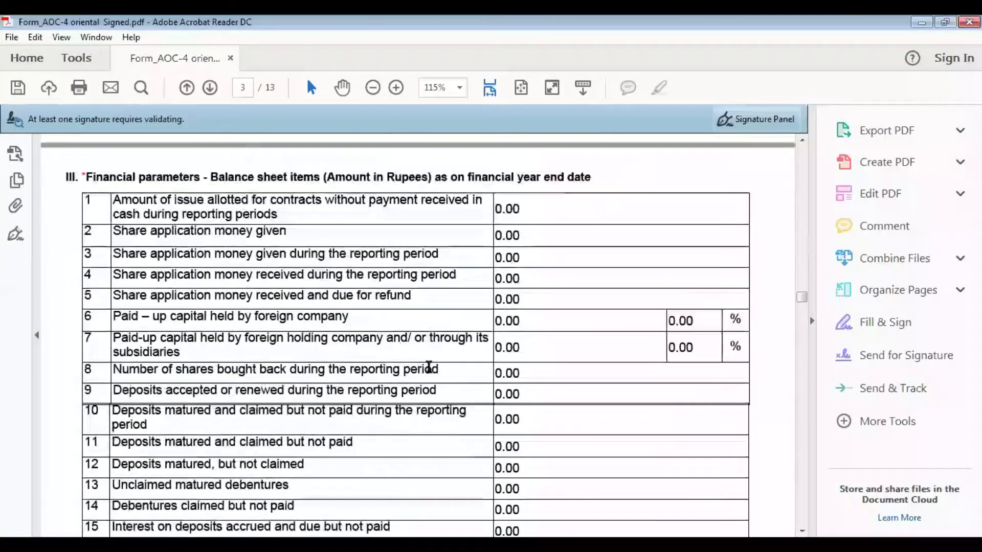
scroll(429, 368, down, 14)
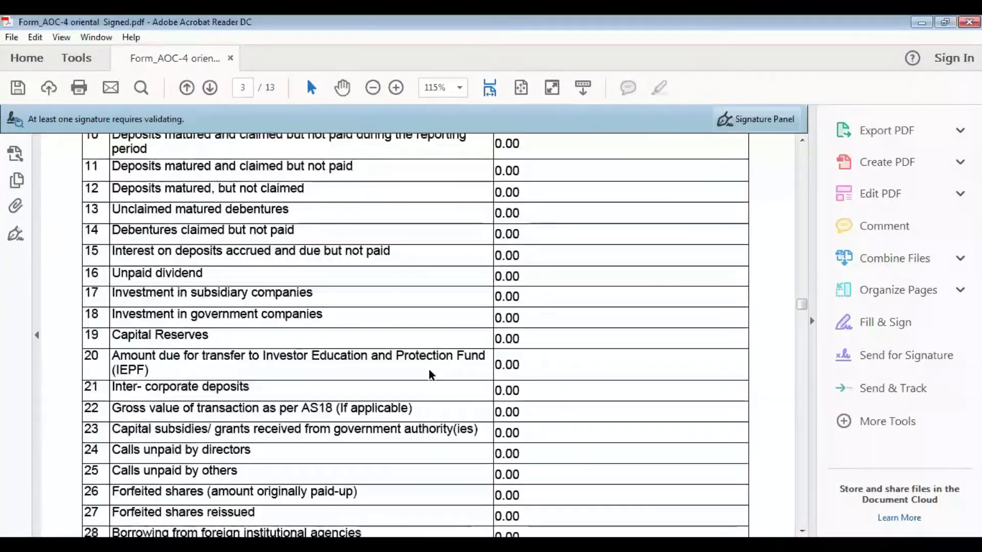
scroll(430, 371, down, 11)
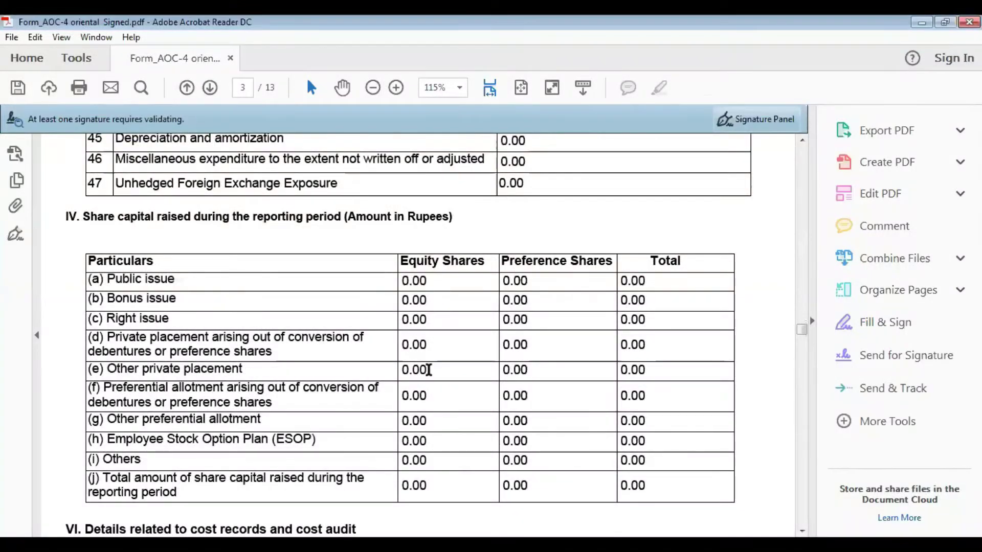
scroll(426, 371, down, 5)
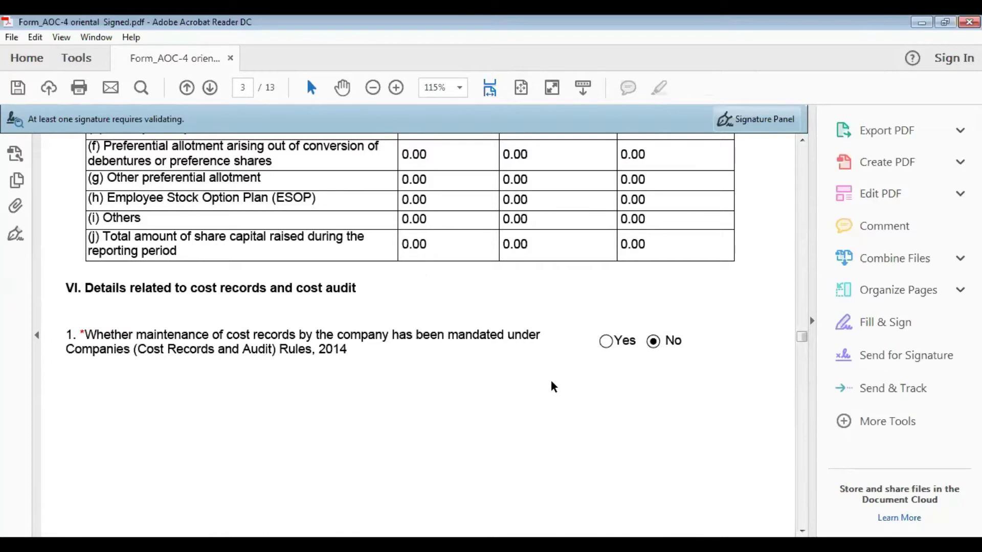
scroll(552, 380, down, 10)
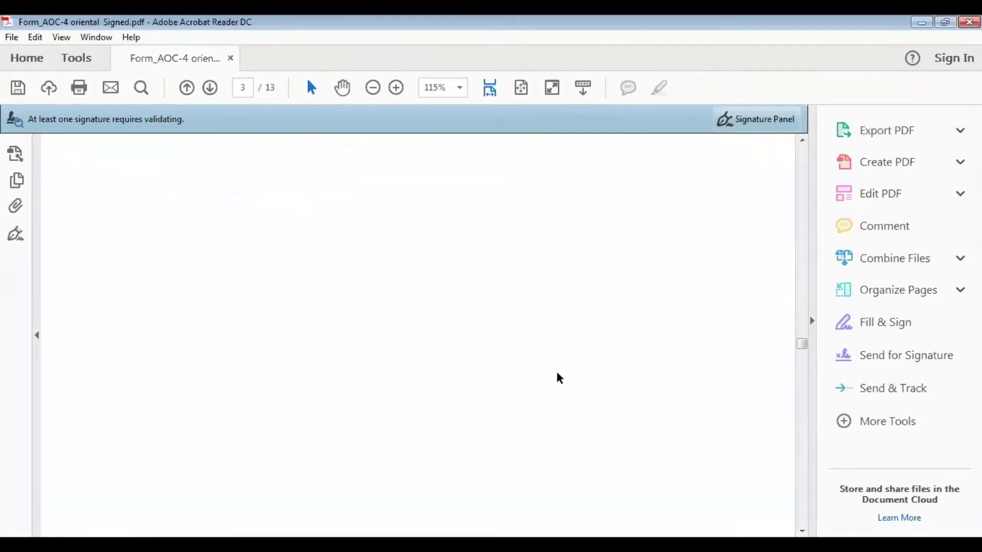
Step: Examine the Segment II statement of profit and loss, comparing revenue, expenses, tax and profit for the current and previous periods
scroll(556, 372, down, 3)
scroll(553, 372, down, 2)
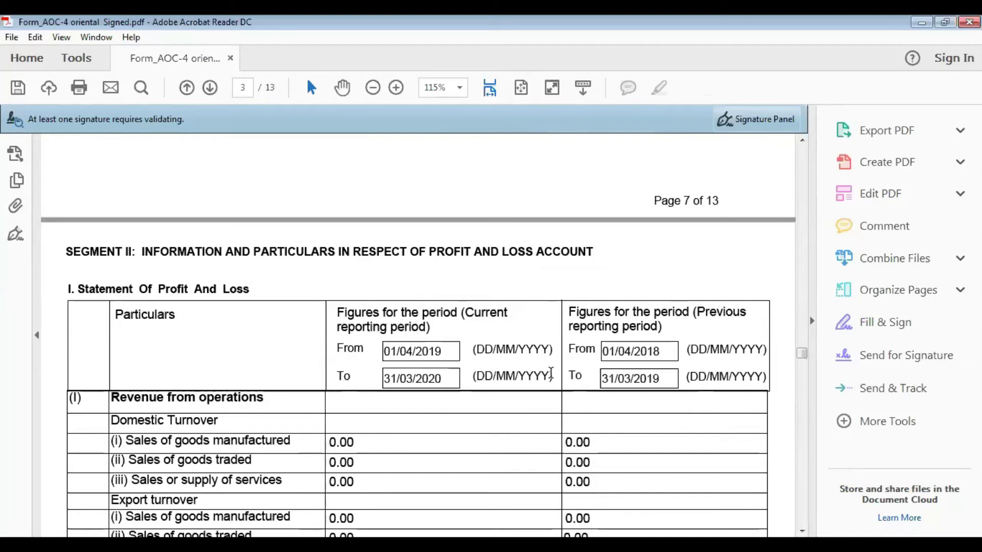
scroll(551, 372, down, 6)
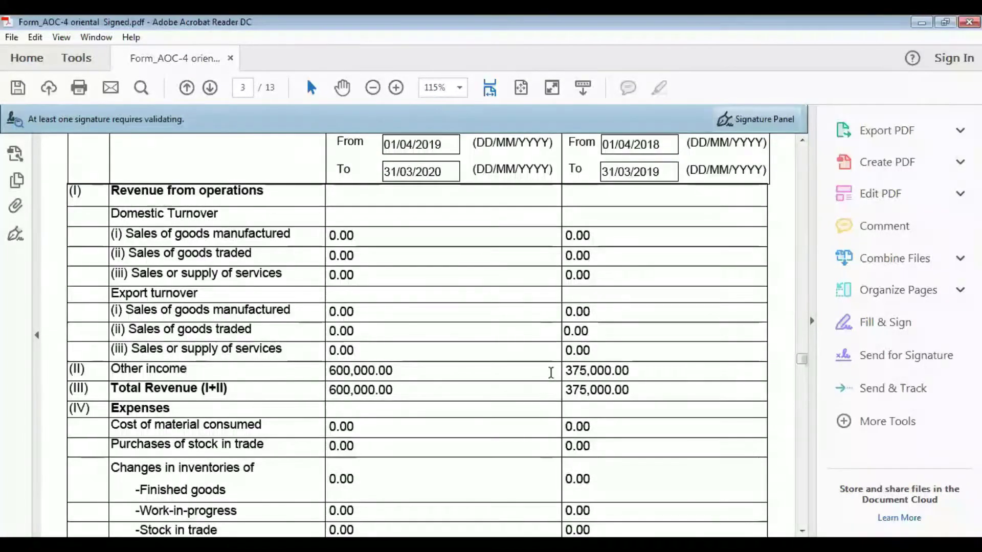
scroll(550, 372, down, 2)
scroll(549, 372, down, 10)
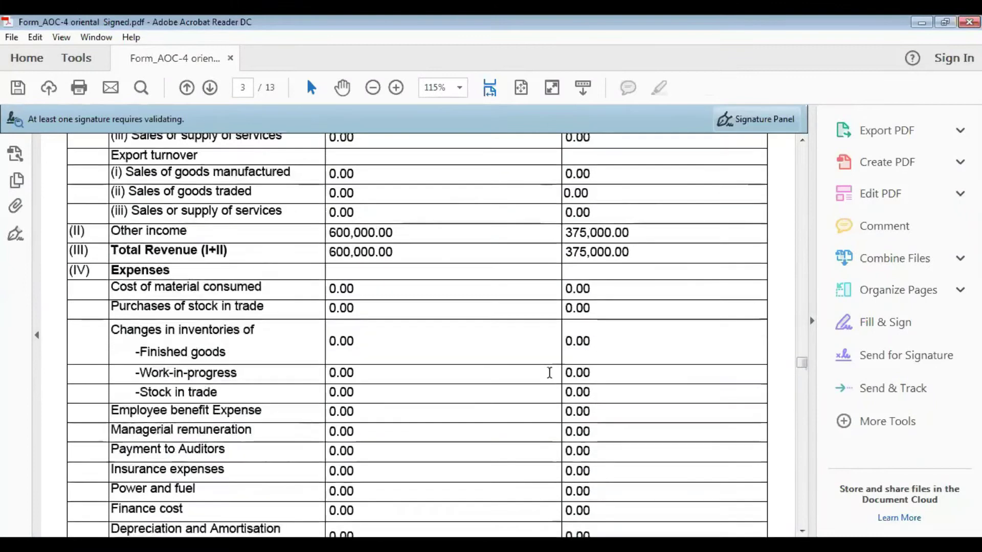
scroll(549, 366, down, 18)
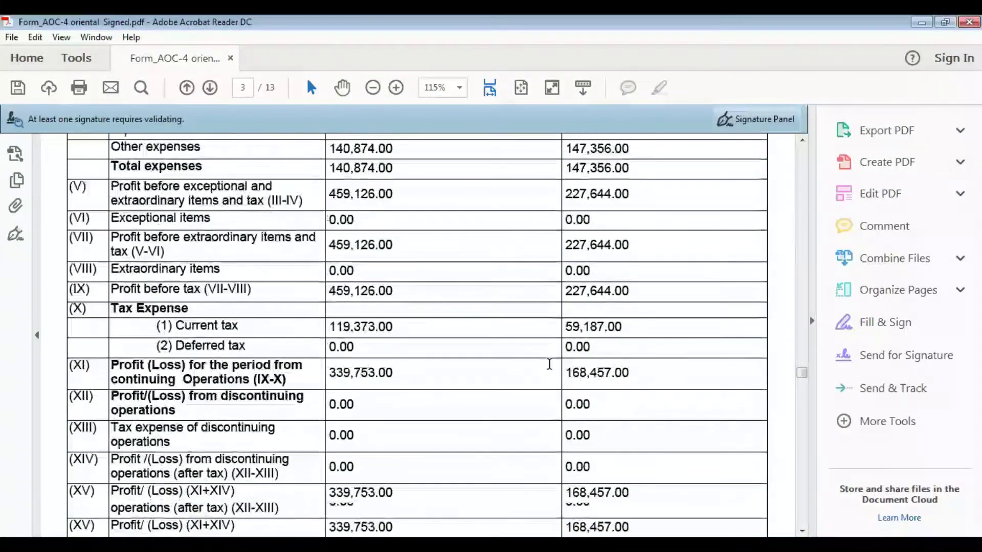
Step: Review the foreign exchange details, the profit and loss financial parameters, and the company's principal product or service category
scroll(554, 364, down, 1)
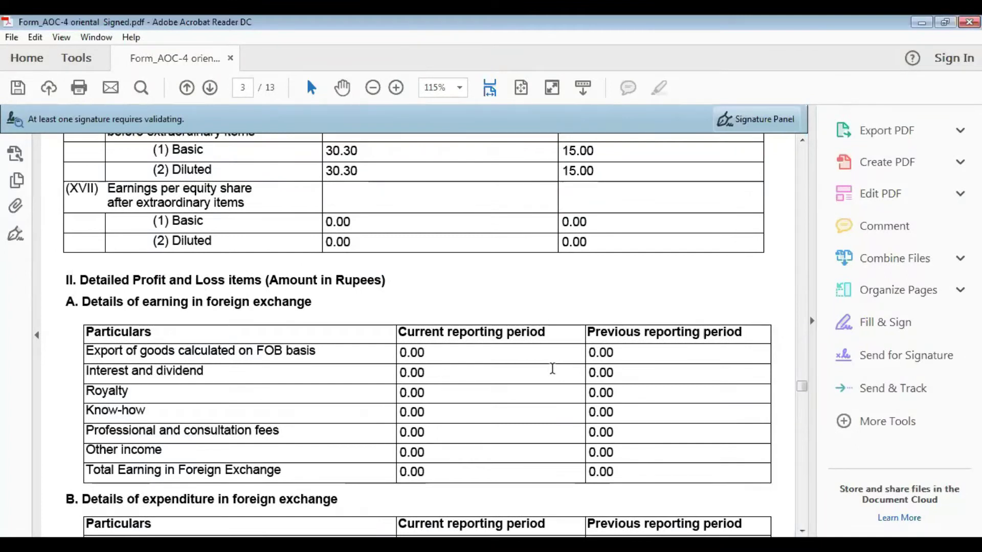
scroll(552, 368, down, 7)
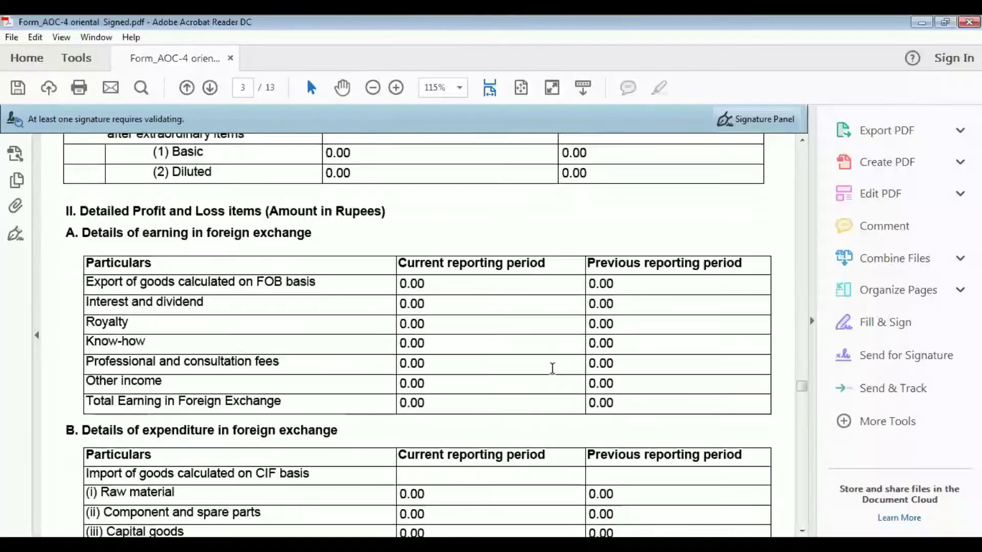
scroll(553, 371, down, 11)
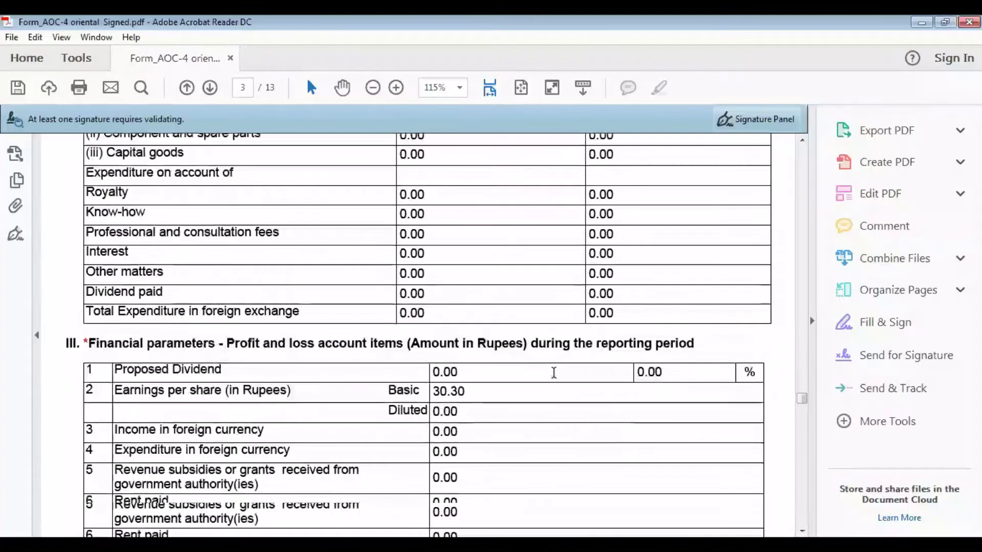
scroll(553, 373, down, 4)
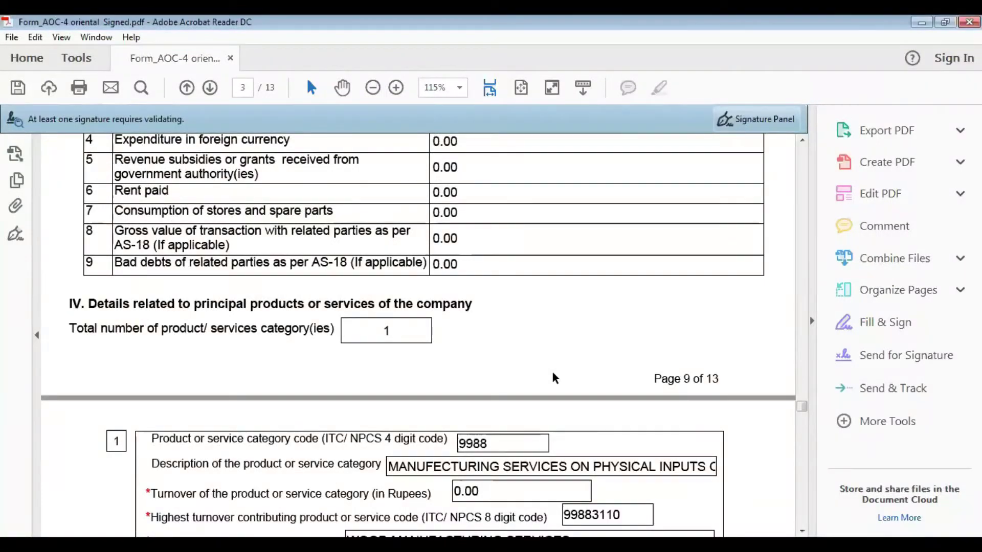
scroll(552, 373, down, 2)
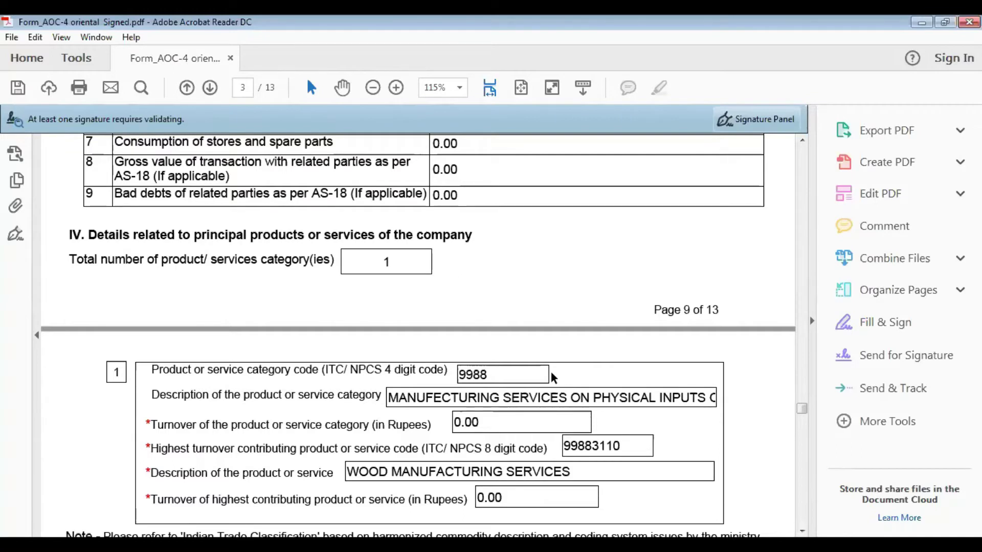
scroll(551, 377, down, 1)
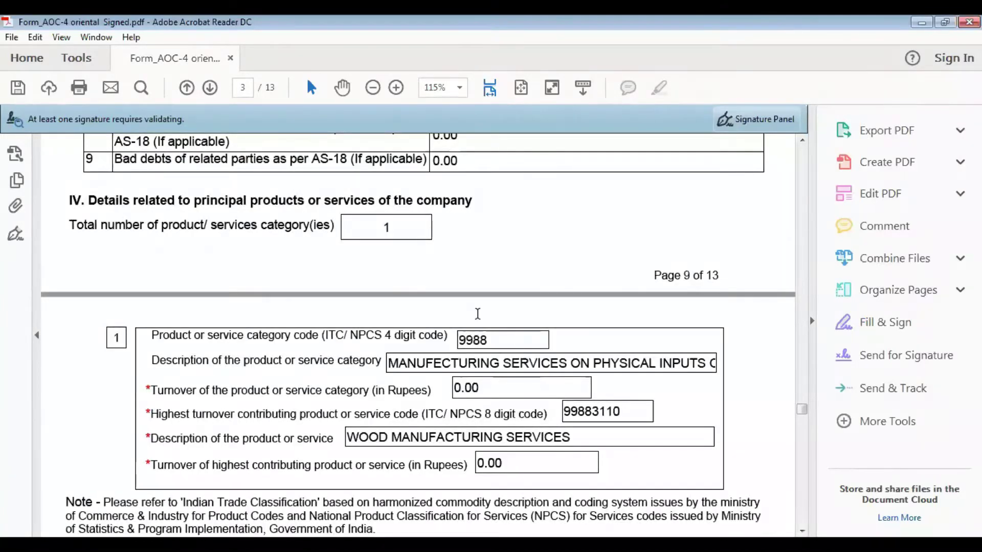
scroll(519, 346, down, 1)
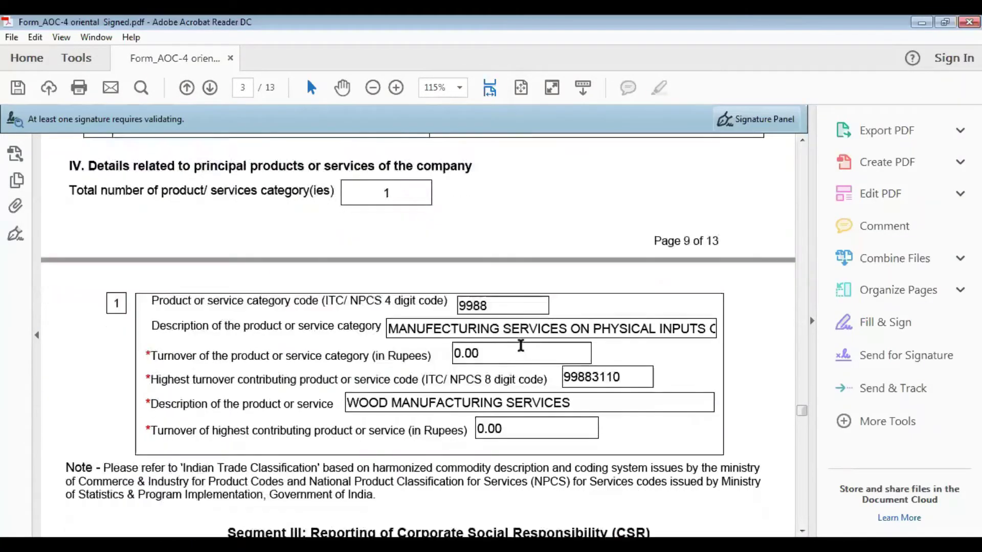
Step: Read the Segment III Corporate Social Responsibility reporting and the Segment IV disclosure about related party transactions
scroll(520, 408, down, 5)
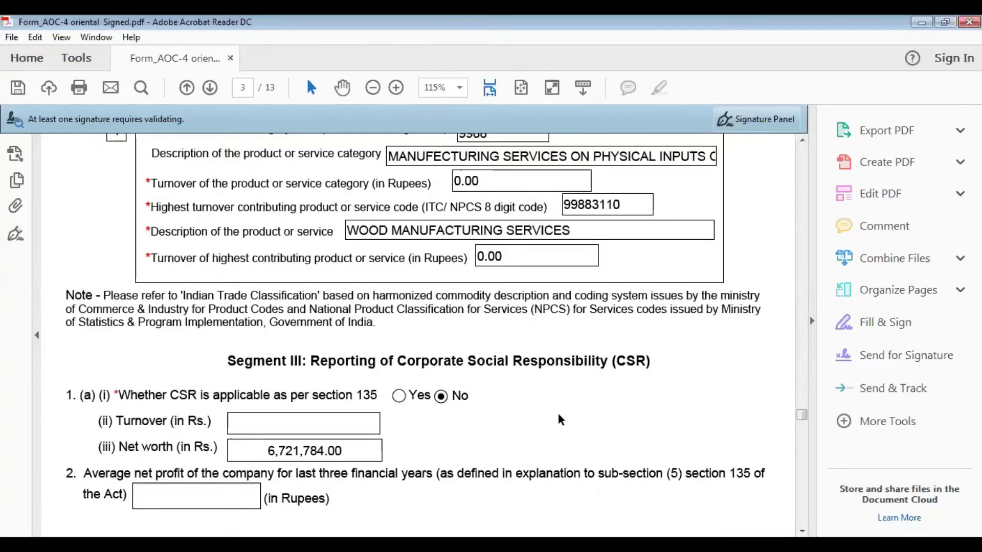
scroll(550, 402, down, 4)
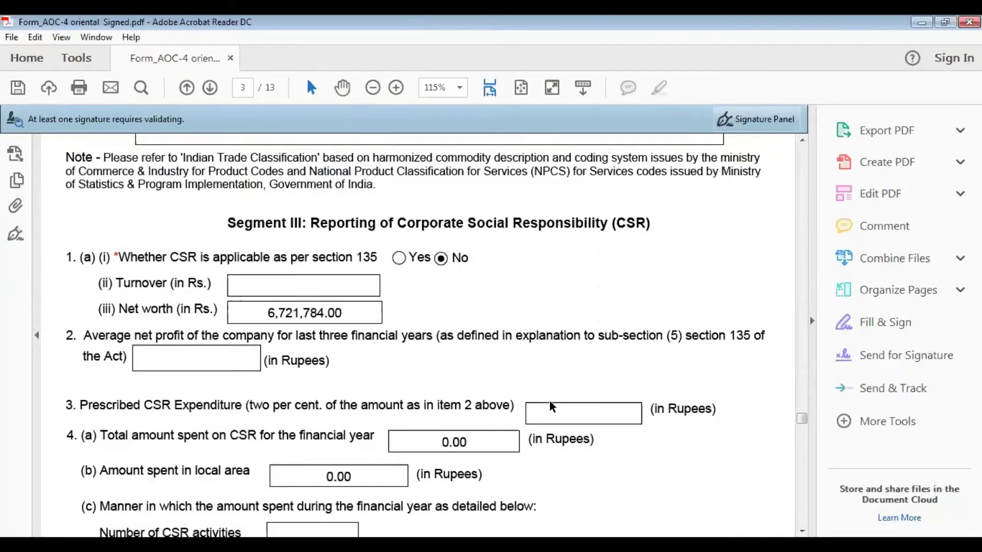
scroll(470, 399, down, 5)
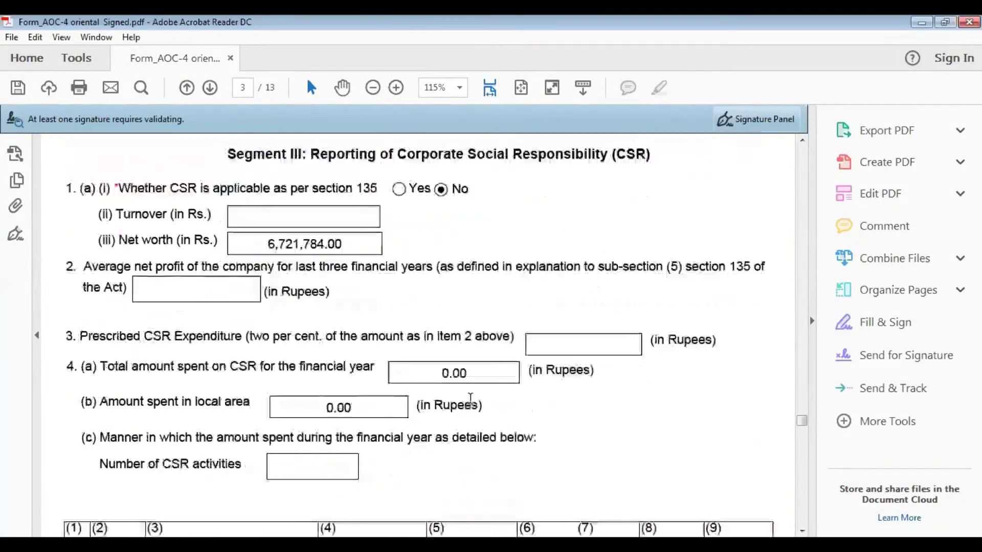
scroll(473, 399, down, 12)
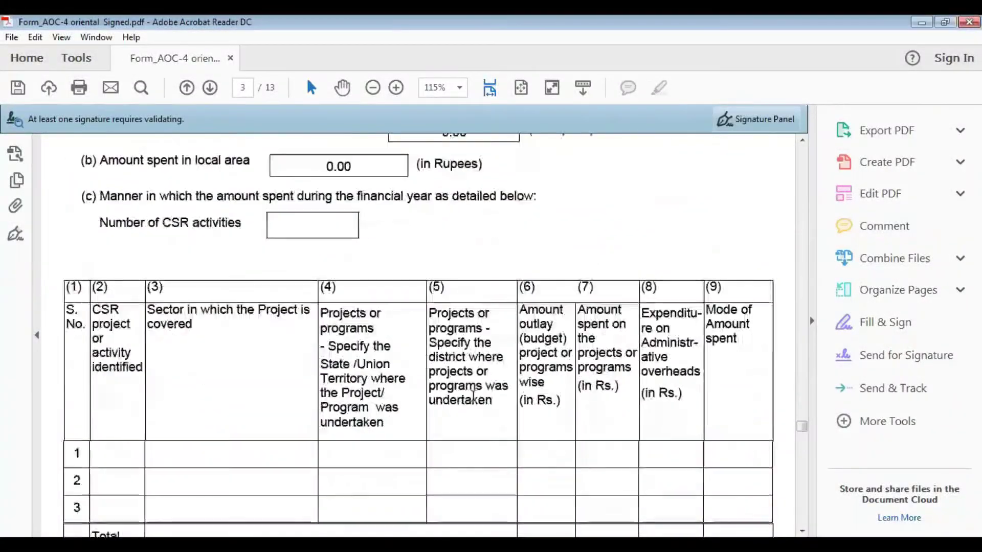
scroll(477, 390, down, 3)
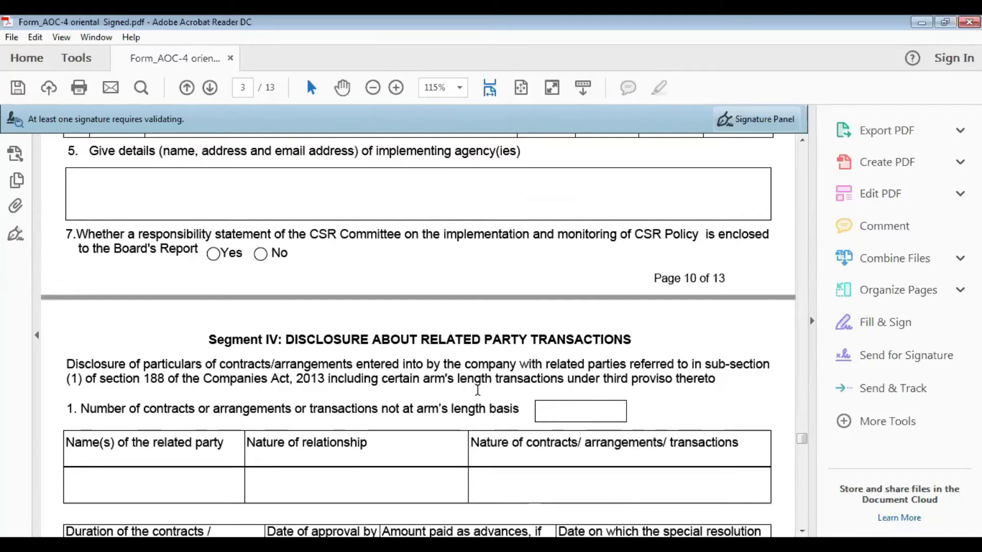
scroll(477, 389, down, 6)
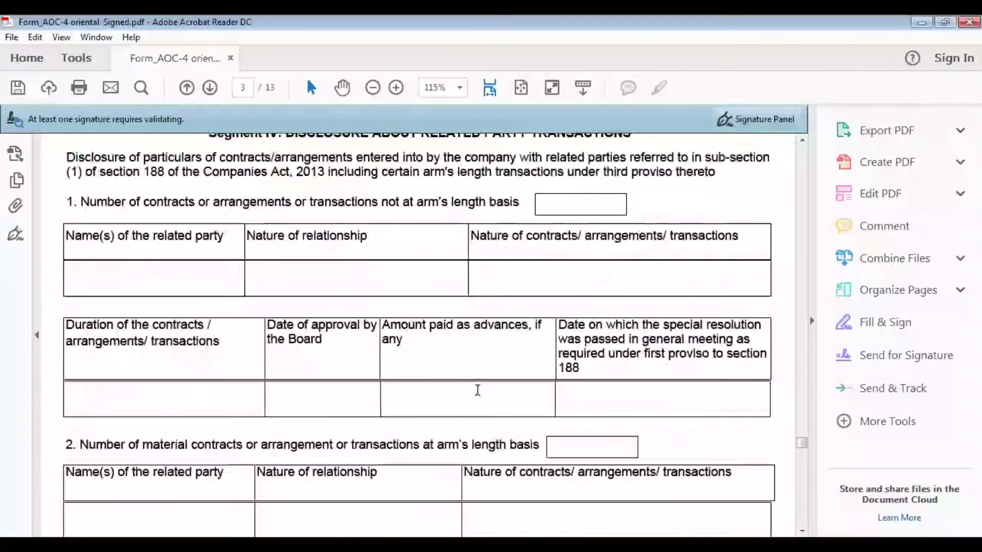
Step: Check the Segment V answers on auditors' remarks and CARO, and the Segment VI answers on secretarial audit and directors' report disclosures
scroll(477, 390, down, 10)
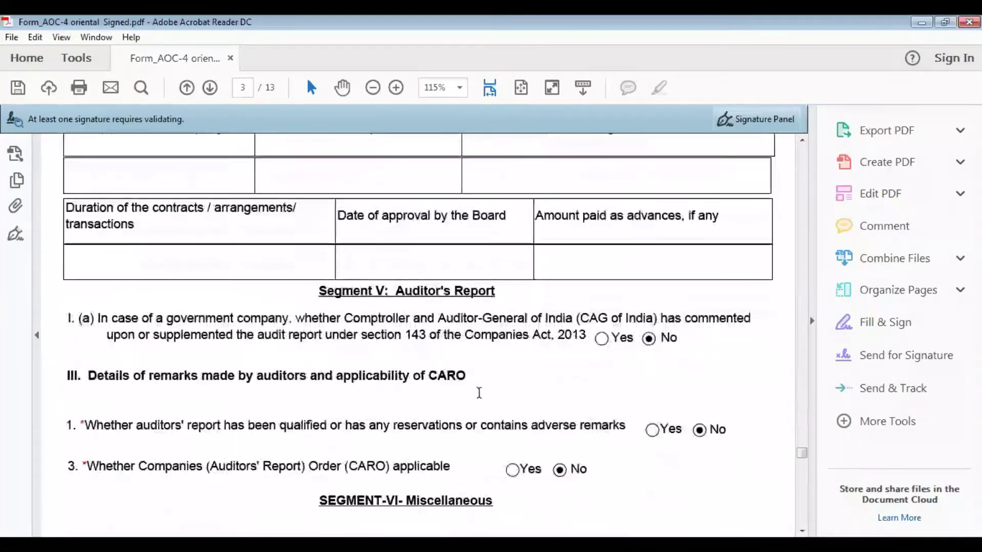
scroll(479, 393, down, 1)
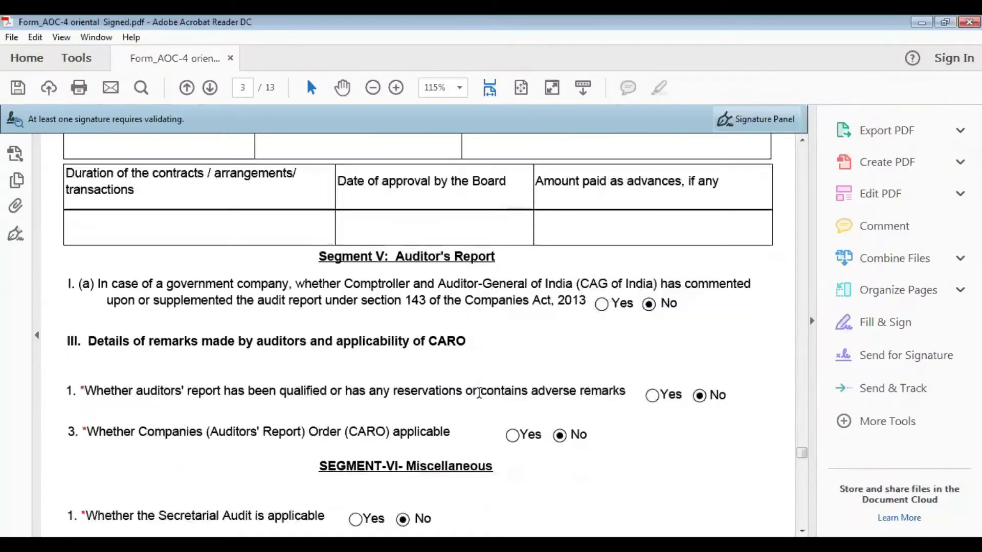
scroll(479, 393, down, 4)
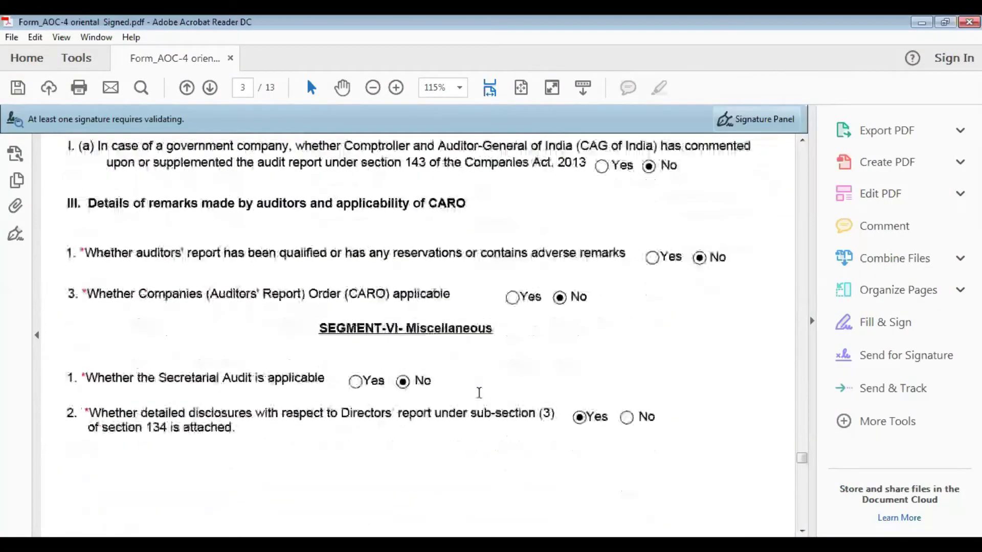
scroll(479, 393, down, 1)
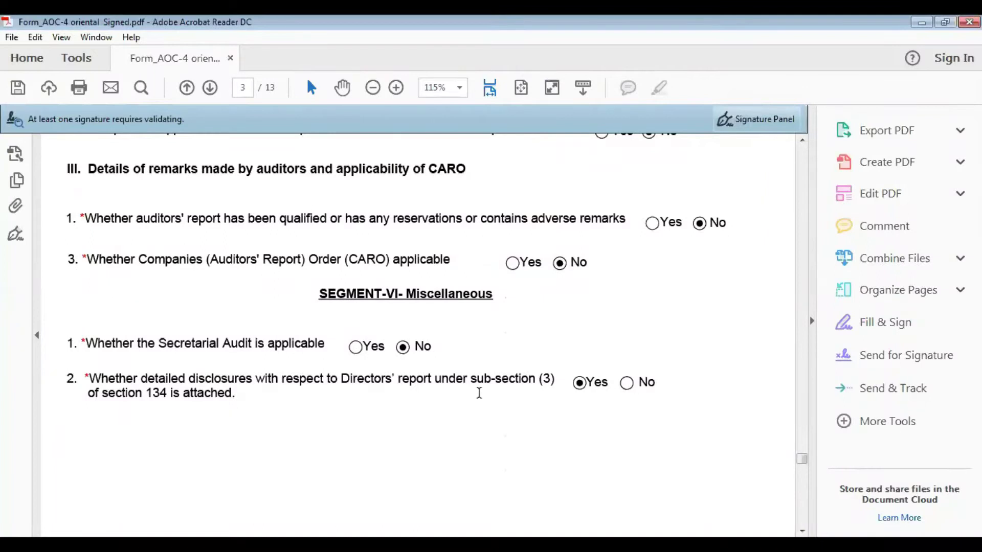
Step: Examine the required attachments and the list of attached files, and return to the Segment VI Miscellaneous answers
scroll(479, 393, down, 2)
scroll(479, 393, down, 7)
scroll(478, 392, down, 3)
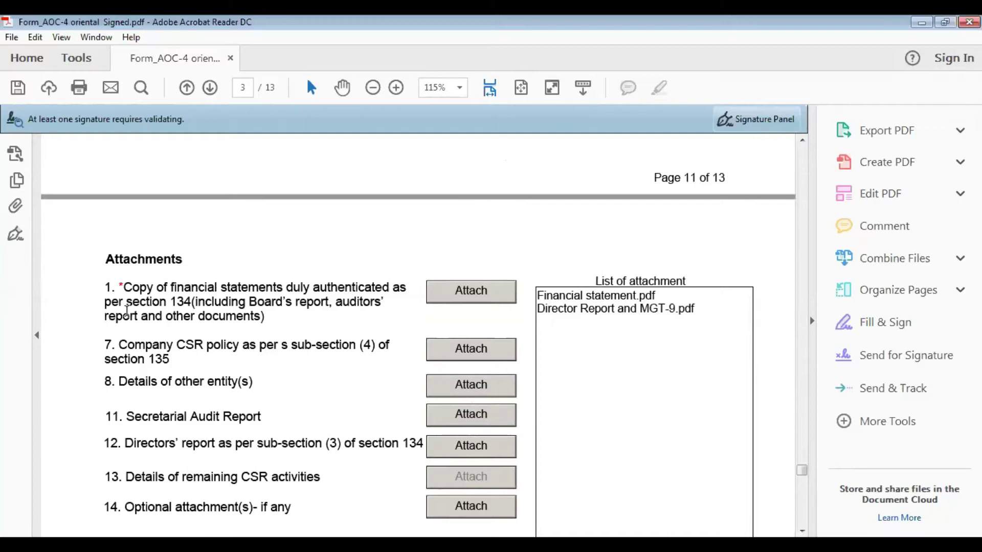
scroll(146, 394, down, 1)
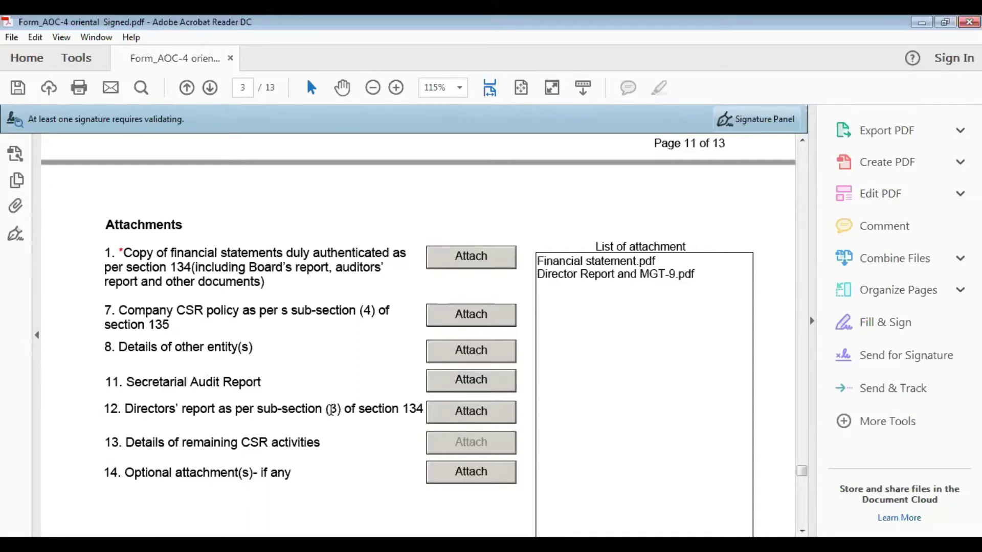
scroll(330, 409, down, 1)
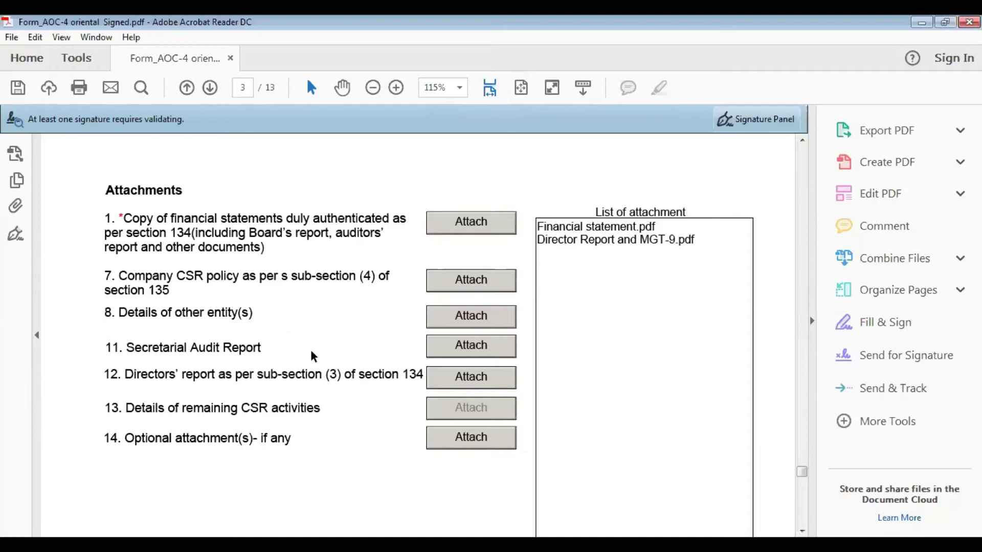
scroll(310, 355, up, 4)
scroll(307, 355, up, 6)
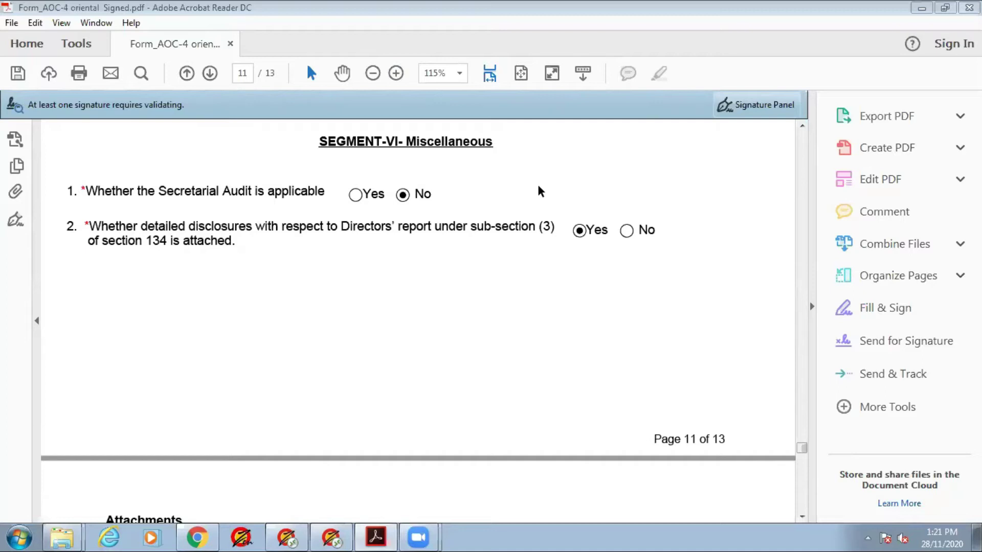
Step: Show the desktop and switch to Google Chrome
key(super+d)
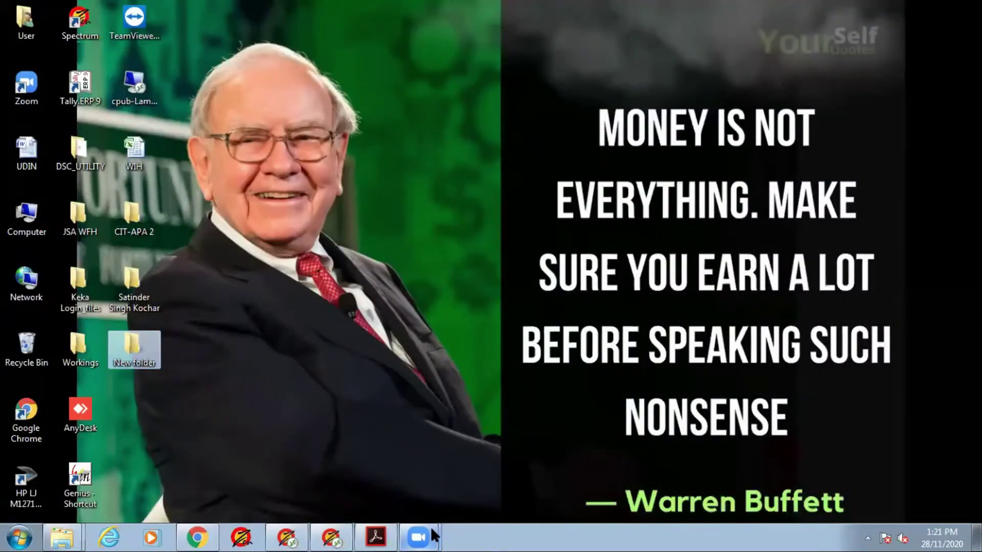
click(206, 532)
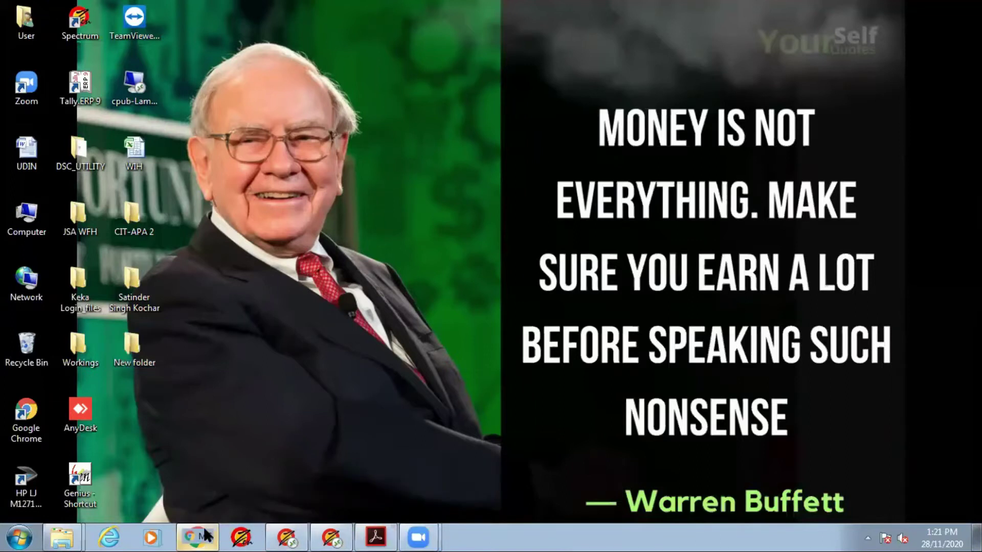